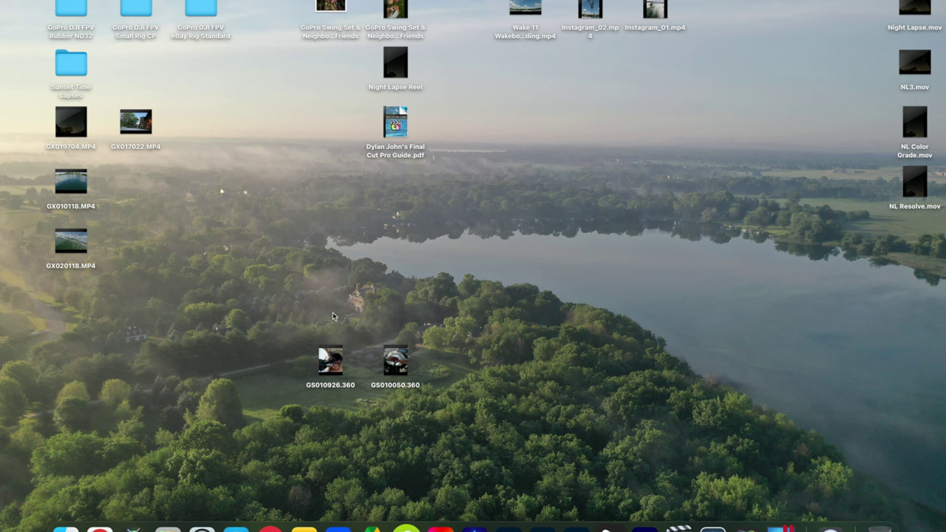
Step: Open GS010926.360 in GoPro Player and scrub to the Mario Kart footage
{"action": "double_click", "coordinate": [332, 362]}
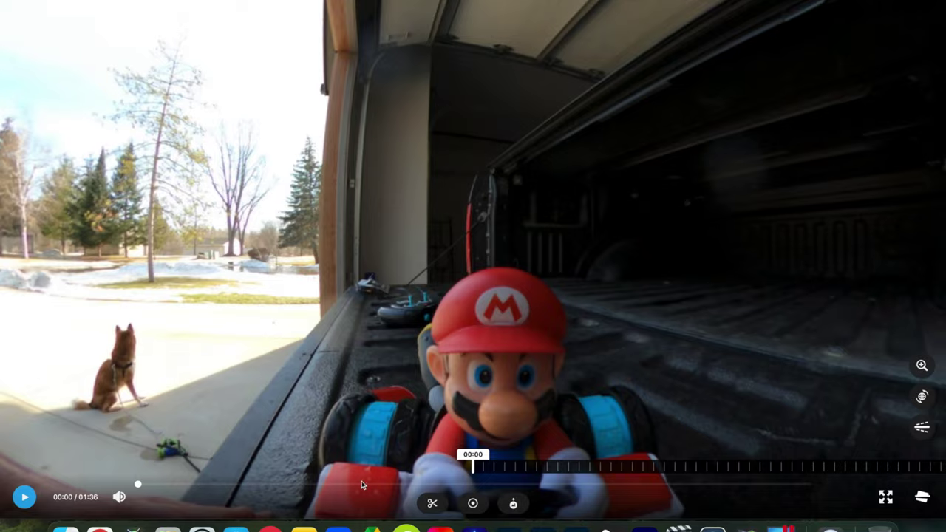
{"action": "left_click", "coordinate": [369, 486]}
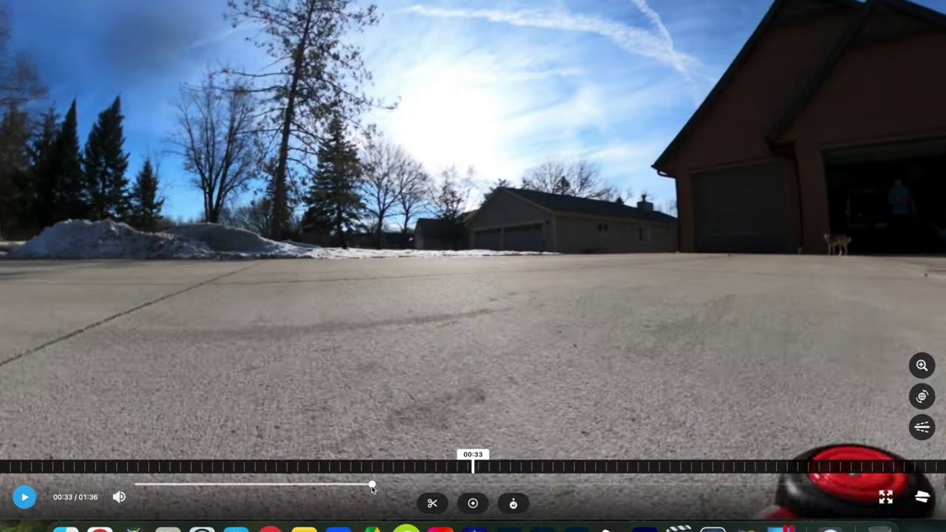
{"action": "left_click_drag", "start_coordinate": [373, 489], "coordinate": [400, 487]}
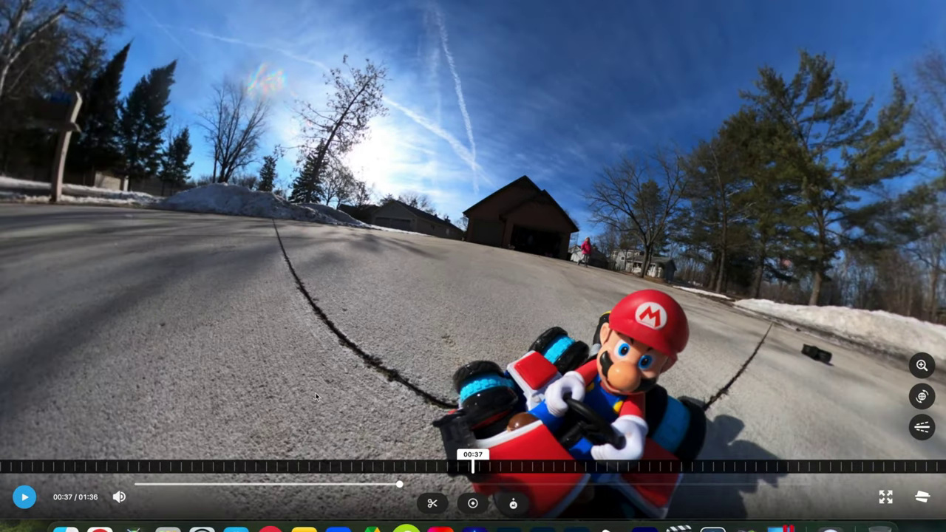
Step: Mark a 01:02 trim from the clip start and accept it
{"action": "left_click", "coordinate": [433, 503]}
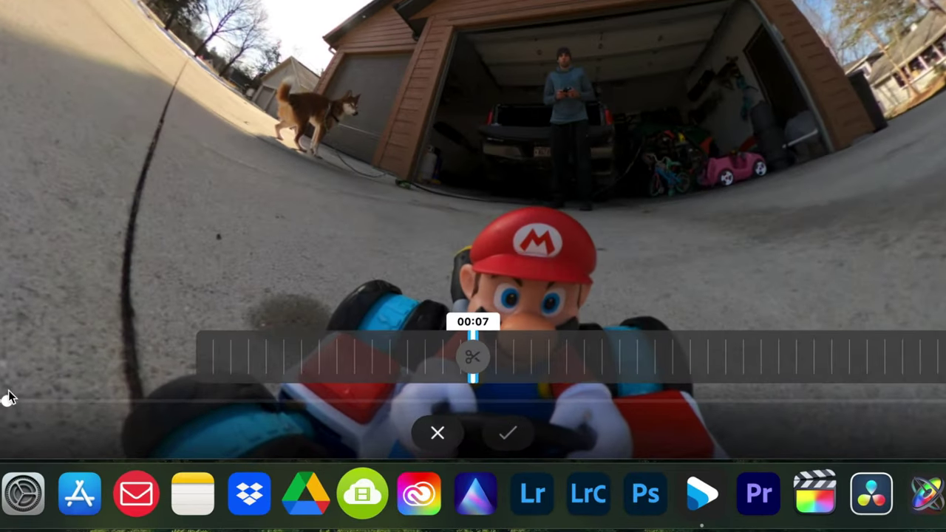
{"action": "left_click_drag", "start_coordinate": [9, 400], "coordinate": [720, 409]}
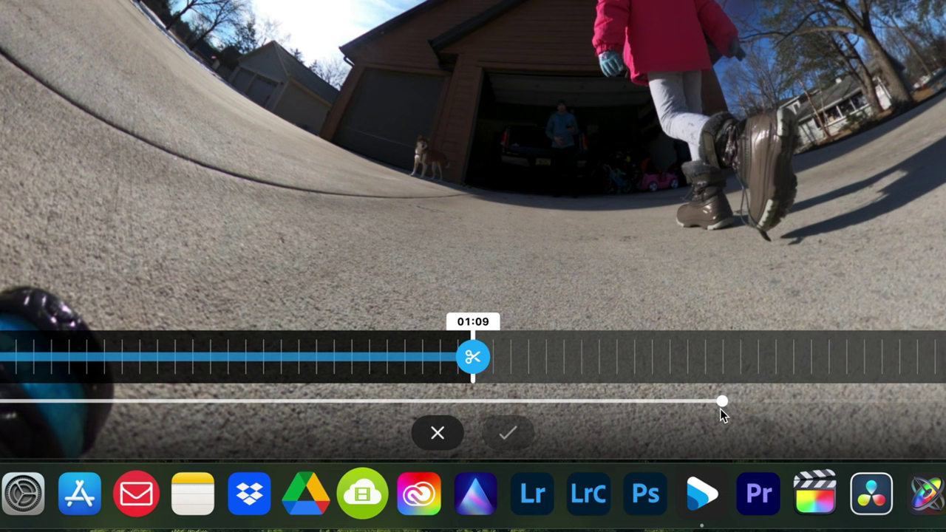
{"action": "left_click", "coordinate": [474, 360]}
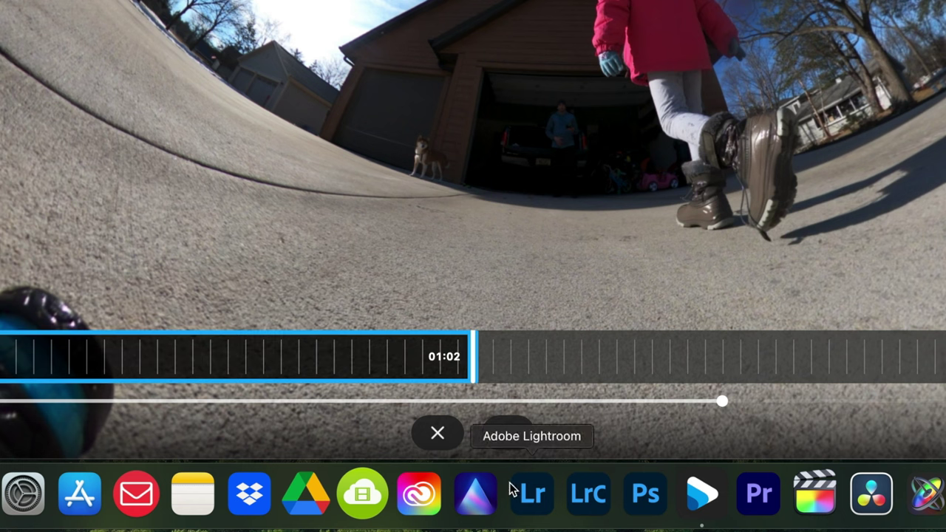
{"action": "left_click", "coordinate": [508, 432]}
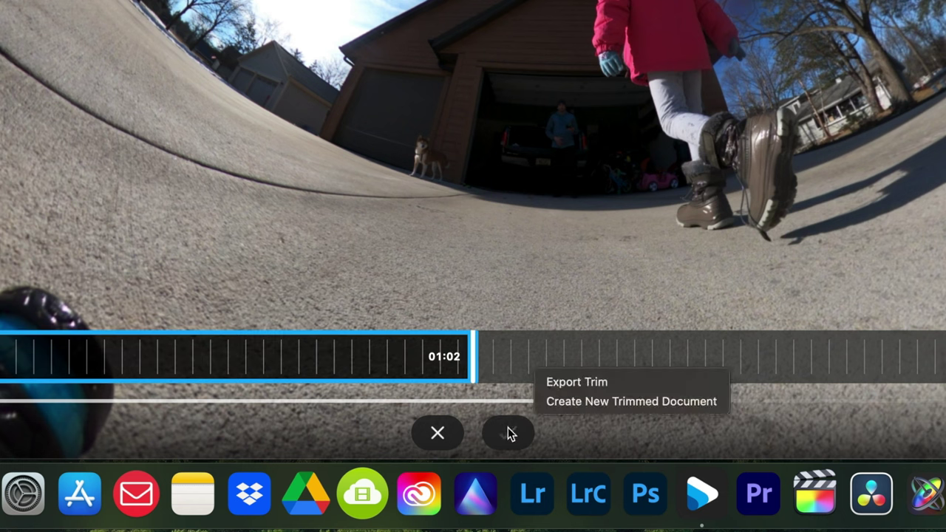
Step: Export the trim as ProRes 422 HQ with Mount Optimization to the Desktop as 'Mario Kart'
{"action": "left_click", "coordinate": [638, 382]}
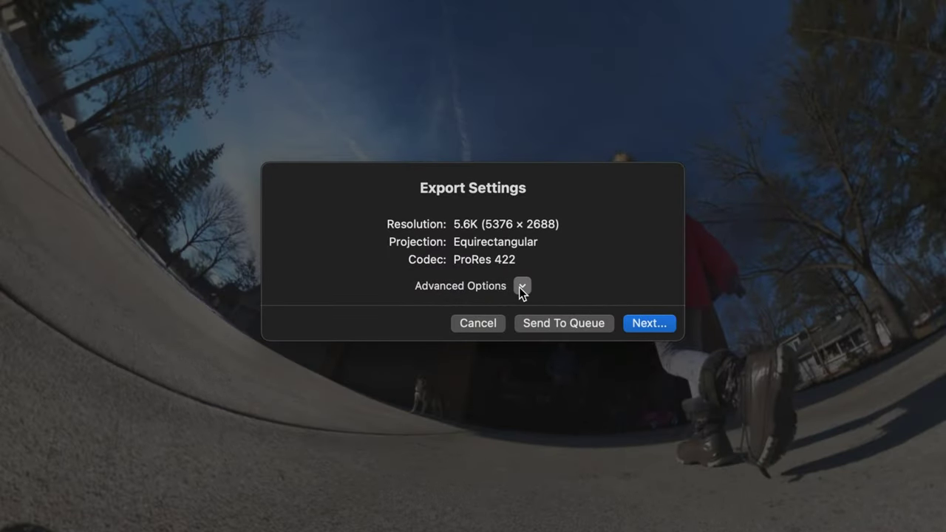
{"action": "left_click", "coordinate": [522, 287]}
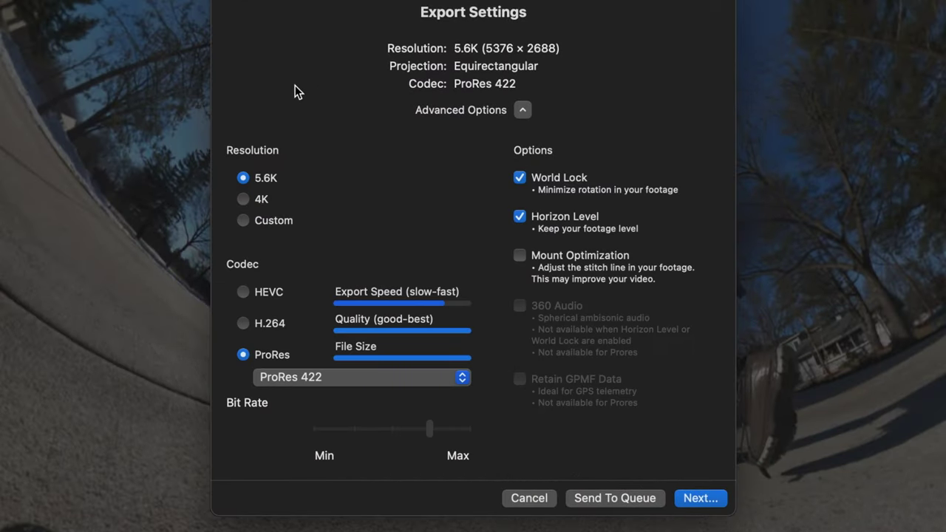
{"action": "left_click", "coordinate": [451, 382]}
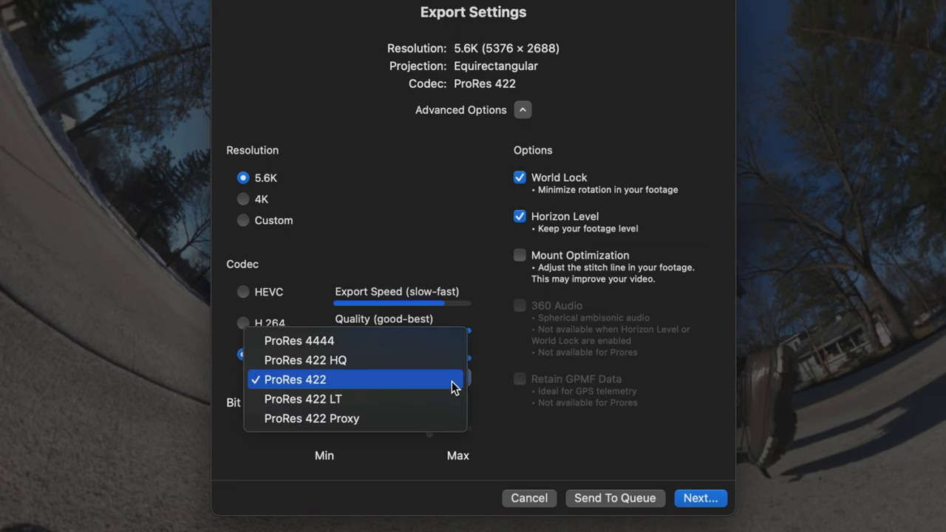
{"action": "left_click", "coordinate": [340, 362]}
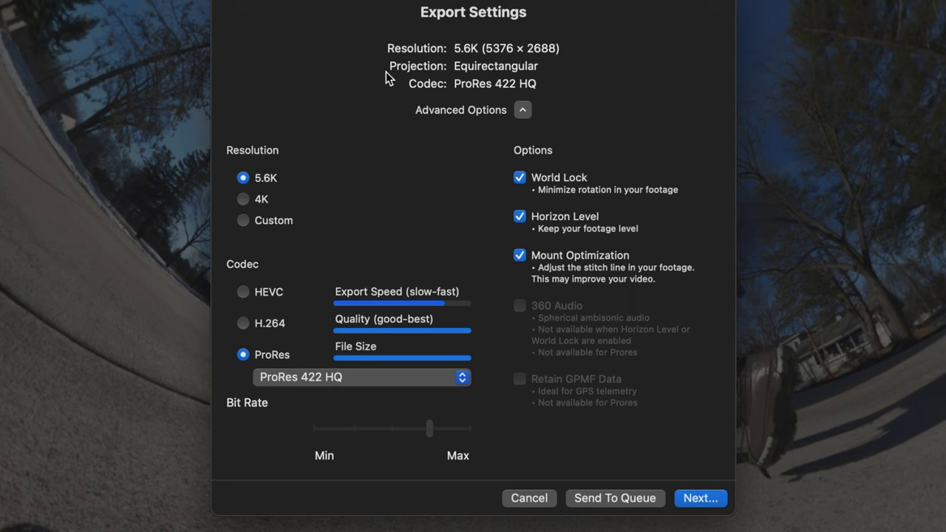
{"action": "left_click", "coordinate": [702, 501]}
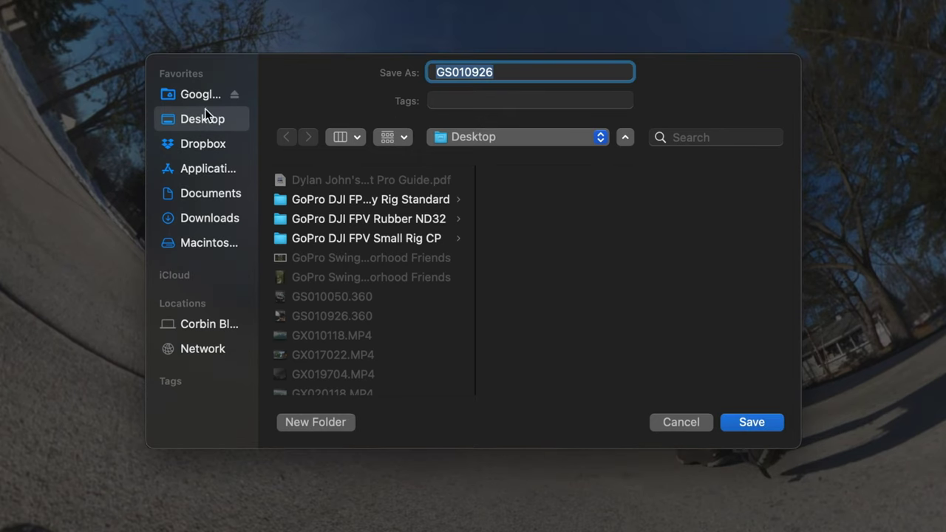
{"action": "type", "text": "Mario Kart"}
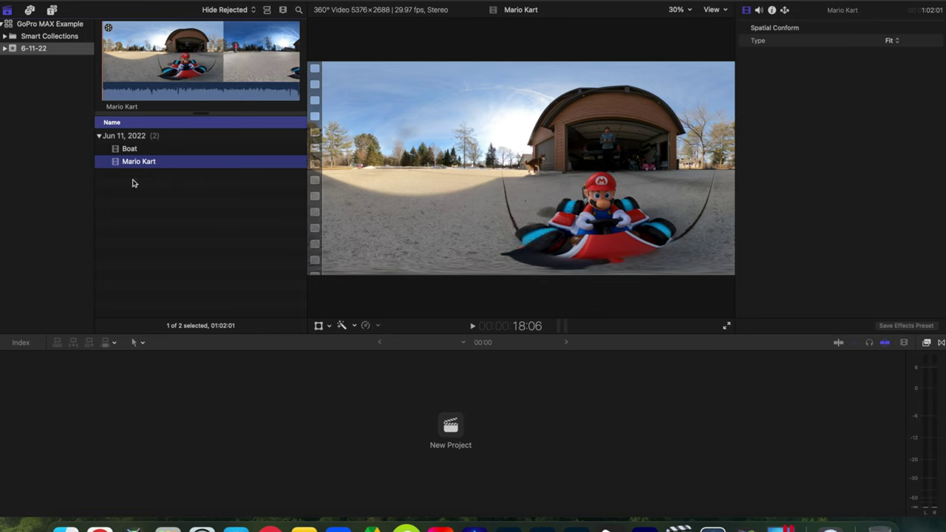
Step: Preview the Boat clip in the 6-11-22 event, then settle on the Mario Kart clip
{"action": "left_click", "coordinate": [150, 151]}
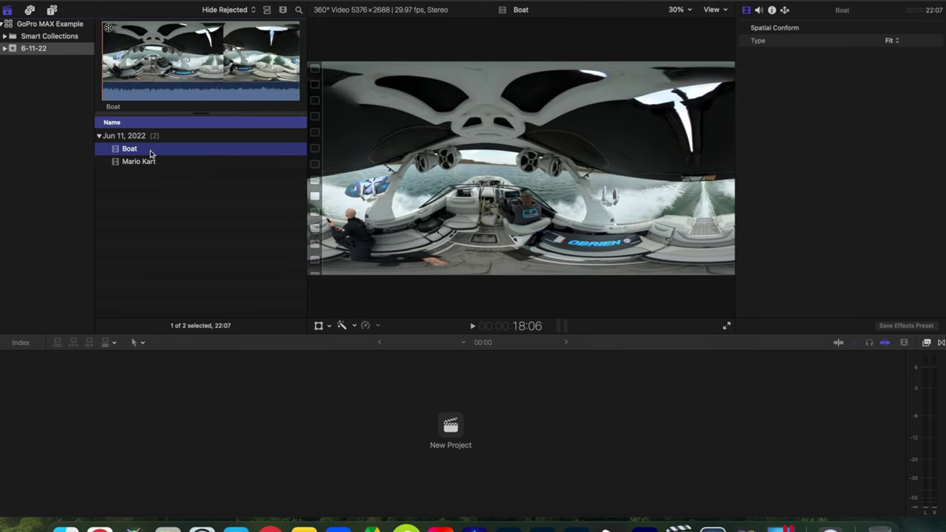
{"action": "left_click", "coordinate": [135, 164]}
{"action": "left_click", "coordinate": [145, 151]}
{"action": "left_click", "coordinate": [145, 161]}
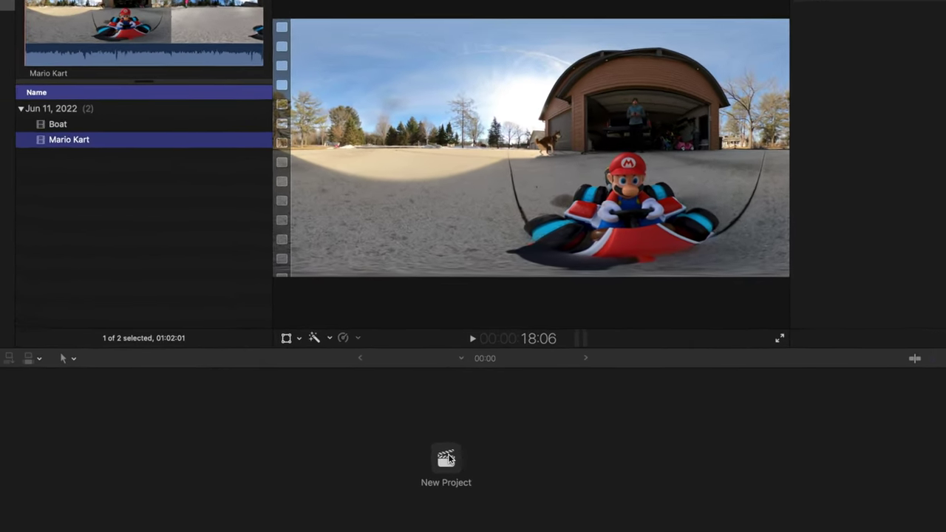
Step: Create a project named 'GoPro MAX' at 24p, rendering in Apple ProRes 422 HQ
{"action": "left_click", "coordinate": [447, 458]}
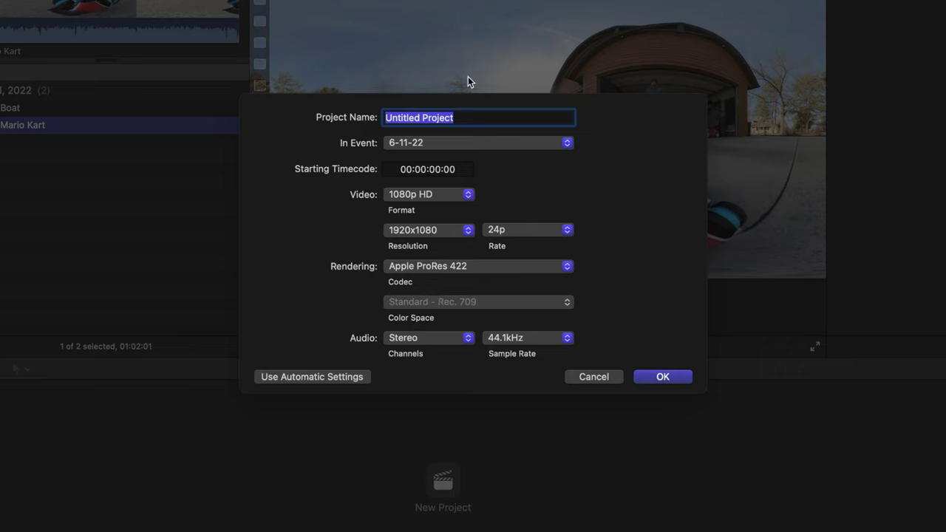
{"action": "type", "text": "GoPro MA"}
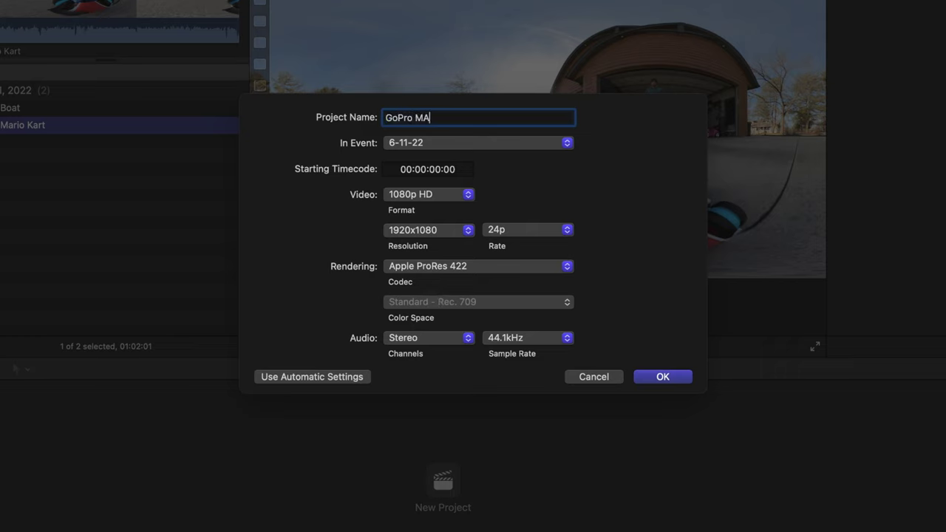
{"action": "type", "text": "X"}
{"action": "left_click", "coordinate": [562, 233]}
{"action": "left_click", "coordinate": [559, 279]}
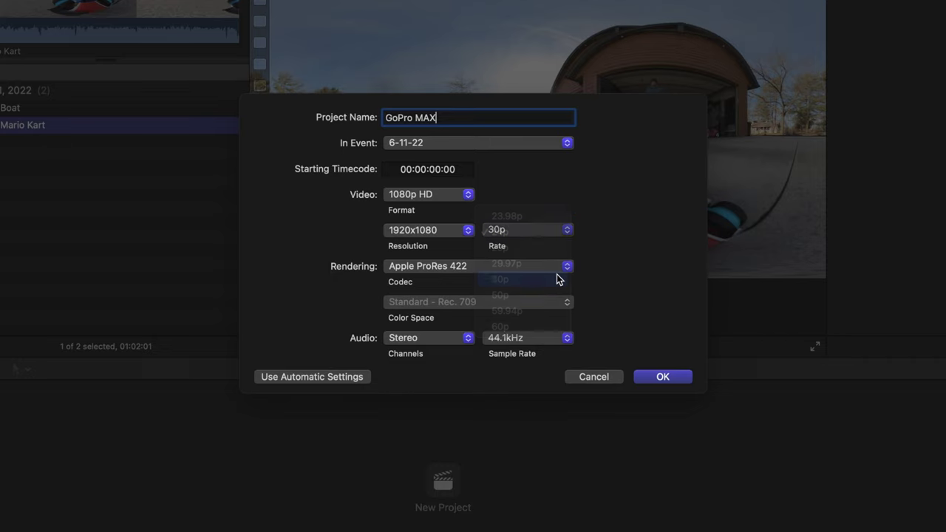
{"action": "left_click", "coordinate": [560, 232]}
{"action": "left_click", "coordinate": [558, 186]}
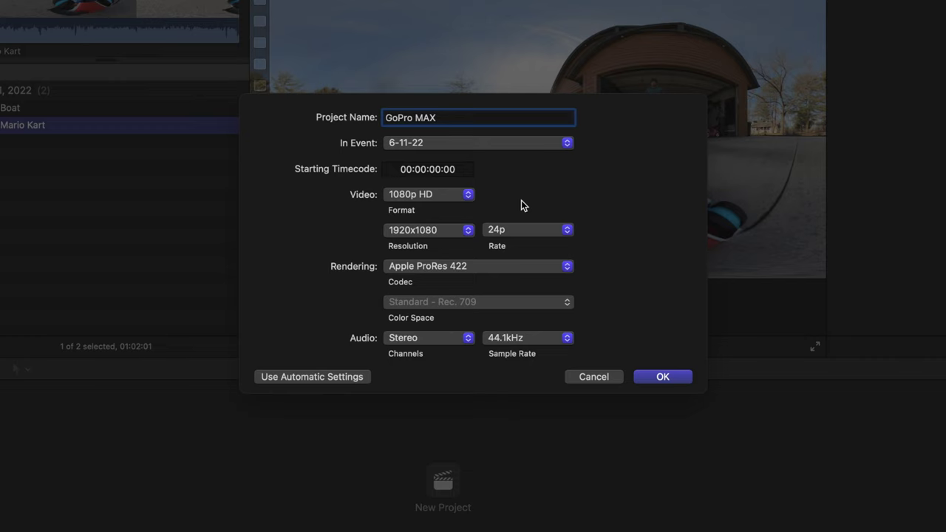
{"action": "left_click", "coordinate": [493, 269]}
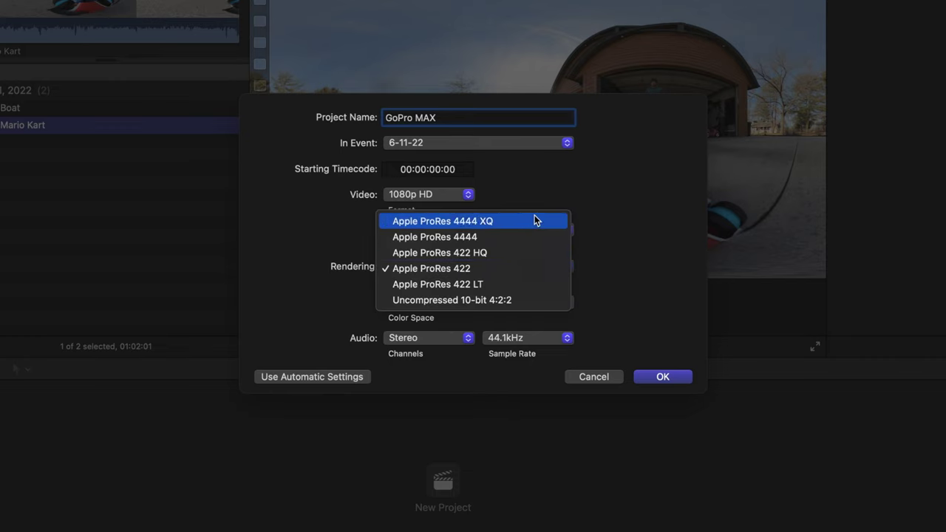
{"action": "left_click", "coordinate": [537, 257]}
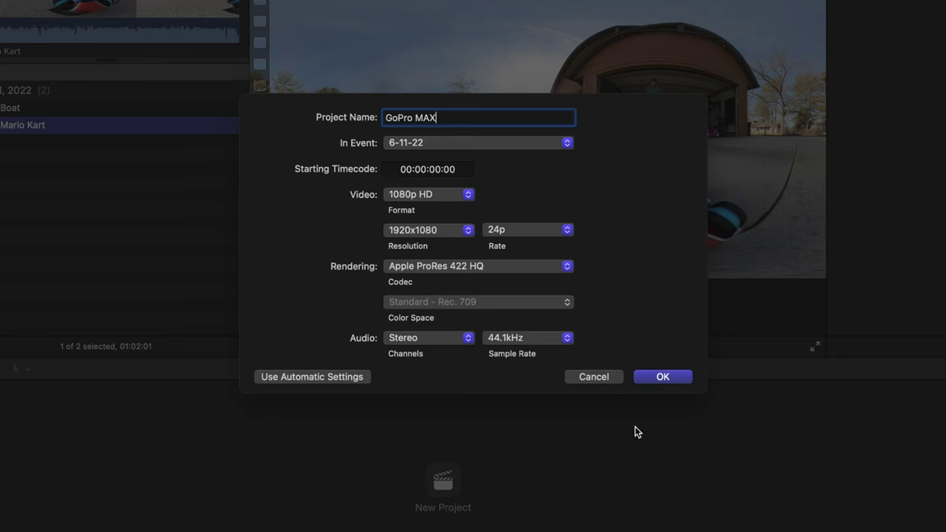
{"action": "left_click", "coordinate": [680, 379]}
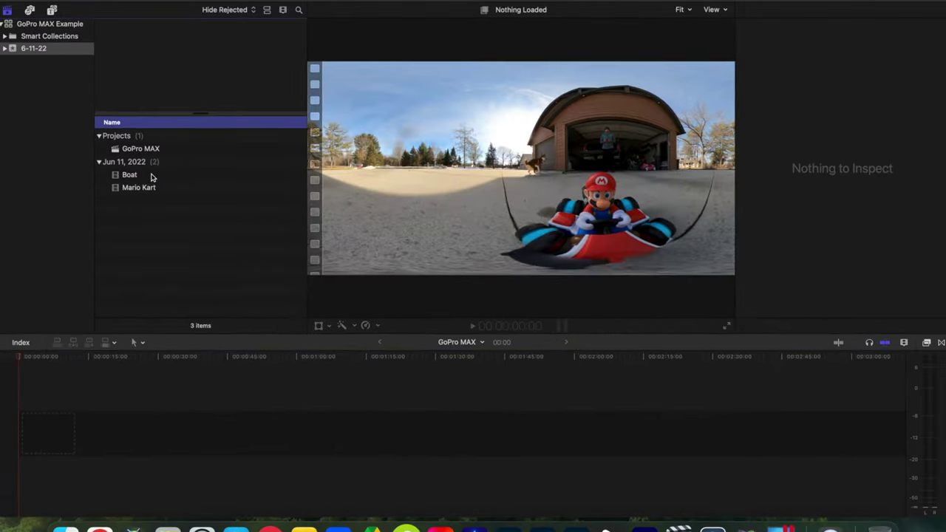
Step: Append Mario Kart to the GoPro MAX timeline with E and select it for editing
{"action": "left_click", "coordinate": [139, 171]}
{"action": "left_click", "coordinate": [139, 184]}
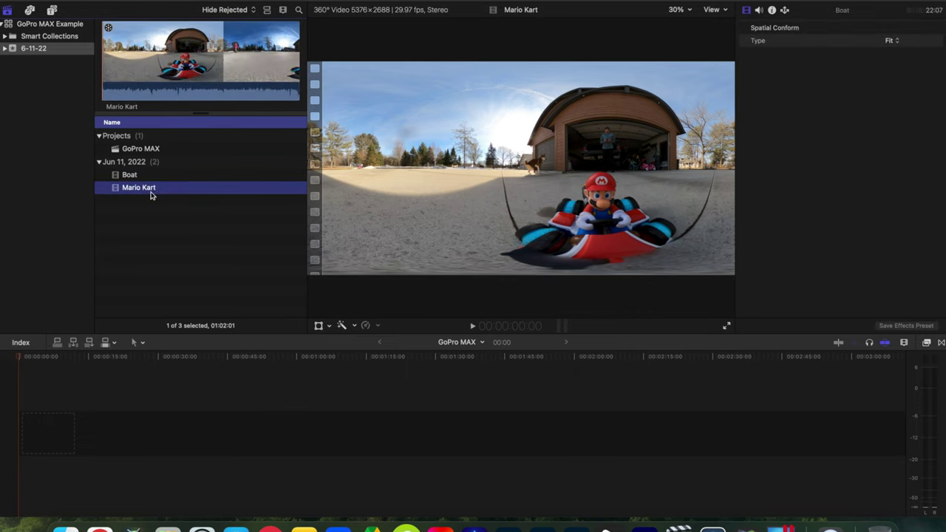
{"action": "key", "text": "e"}
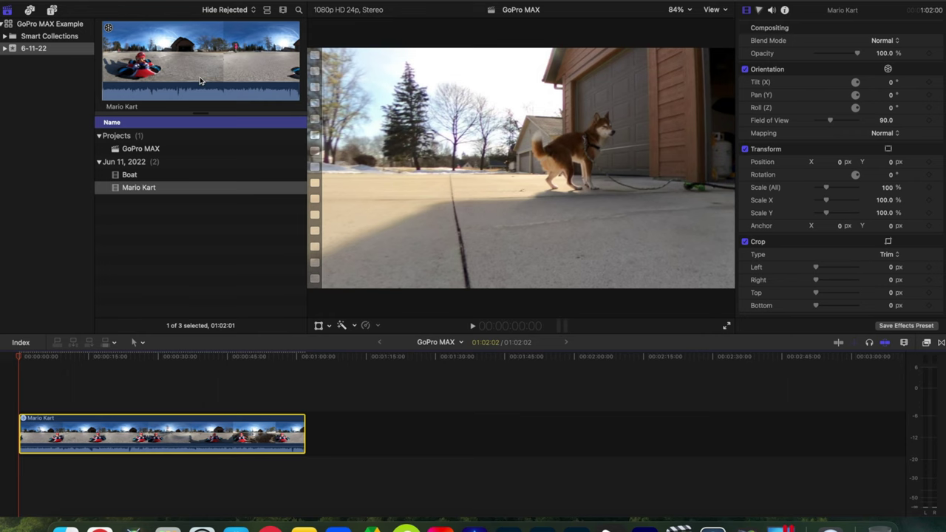
{"action": "left_click", "coordinate": [139, 74]}
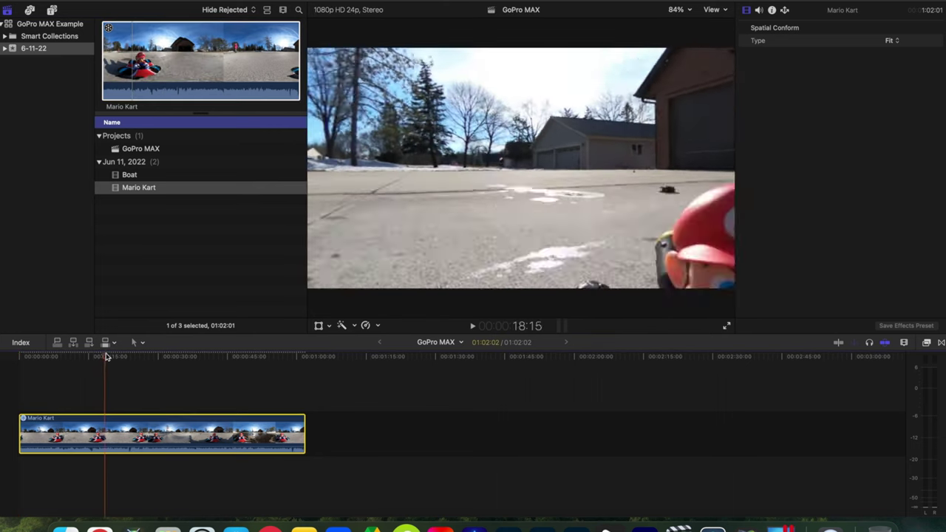
{"action": "left_click", "coordinate": [109, 432]}
{"action": "left_click", "coordinate": [115, 386]}
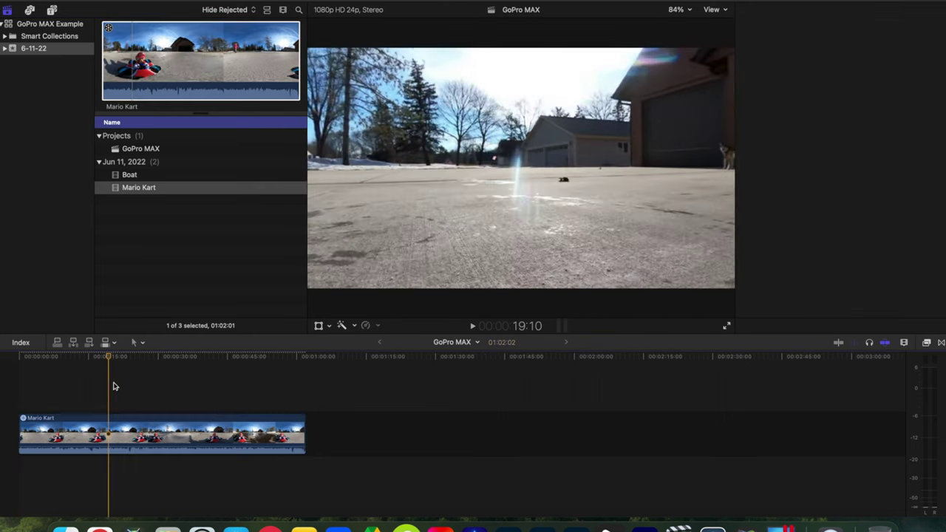
{"action": "left_click", "coordinate": [170, 432]}
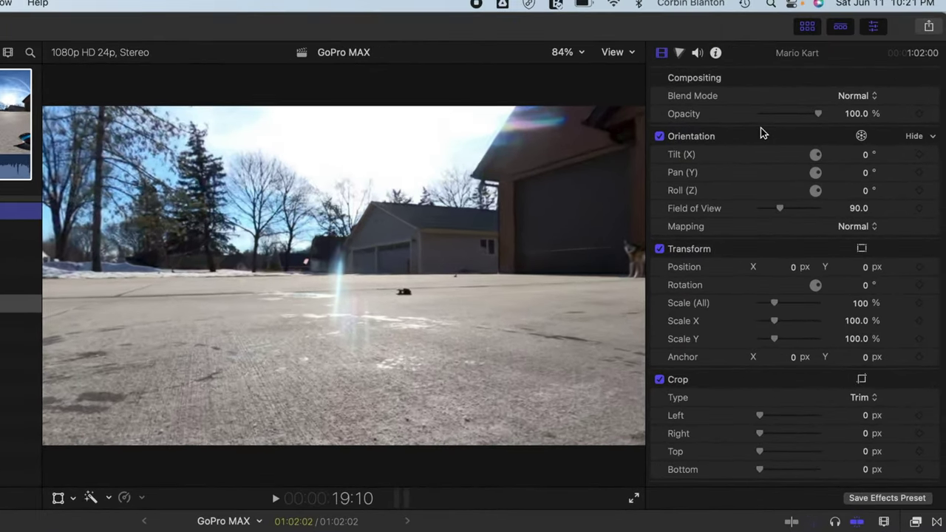
Step: Switch the Mario Kart clip's mapping to Tiny Planet with field of view 277
{"action": "left_click", "coordinate": [855, 227]}
{"action": "left_click", "coordinate": [865, 246]}
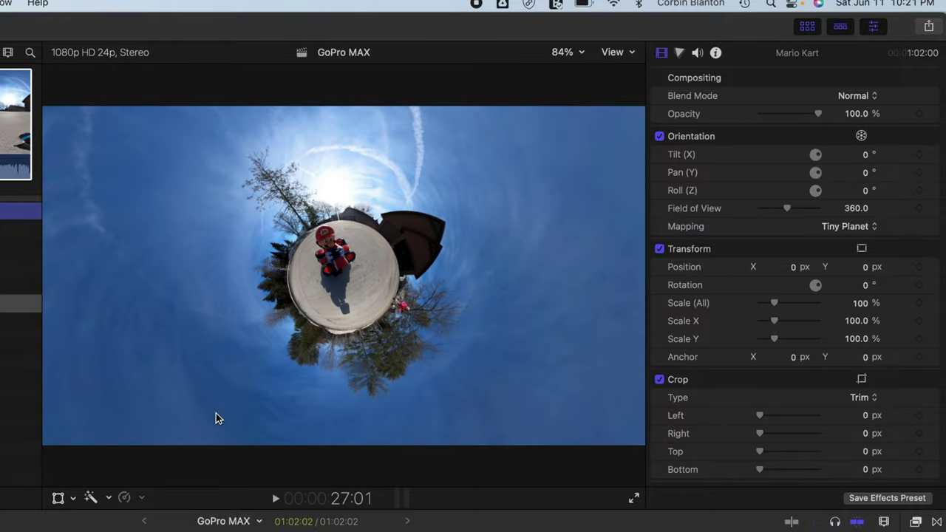
{"action": "mouse_move", "coordinate": [773, 209]}
{"action": "left_mouse_down"}
{"action": "mouse_move", "coordinate": [788, 212]}
{"action": "mouse_move", "coordinate": [775, 212]}
{"action": "left_mouse_up"}
Step: Try tilt values of 46.3° and 90°, and pan of about 26°
{"action": "left_click_drag", "start_coordinate": [867, 156], "coordinate": [890, 154]}
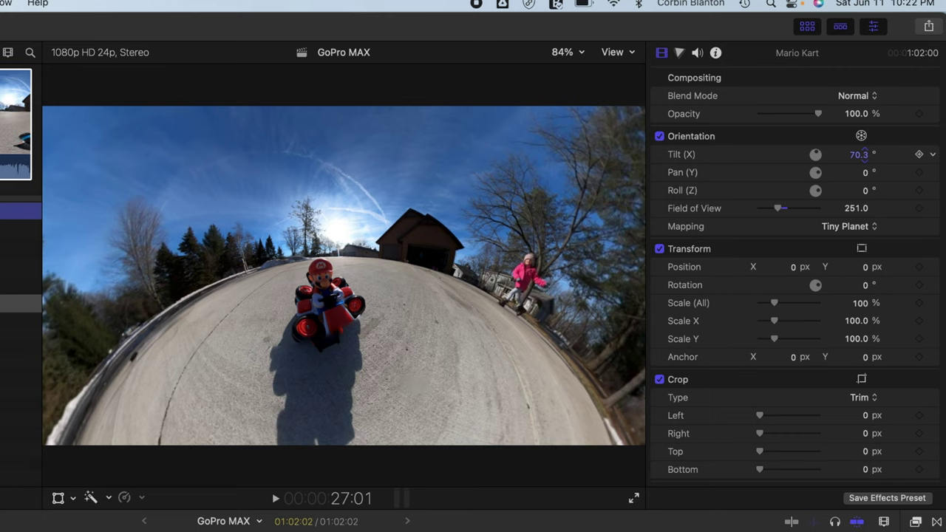
{"action": "left_click", "coordinate": [860, 155]}
{"action": "type", "text": "90"}
{"action": "key", "text": "Return"}
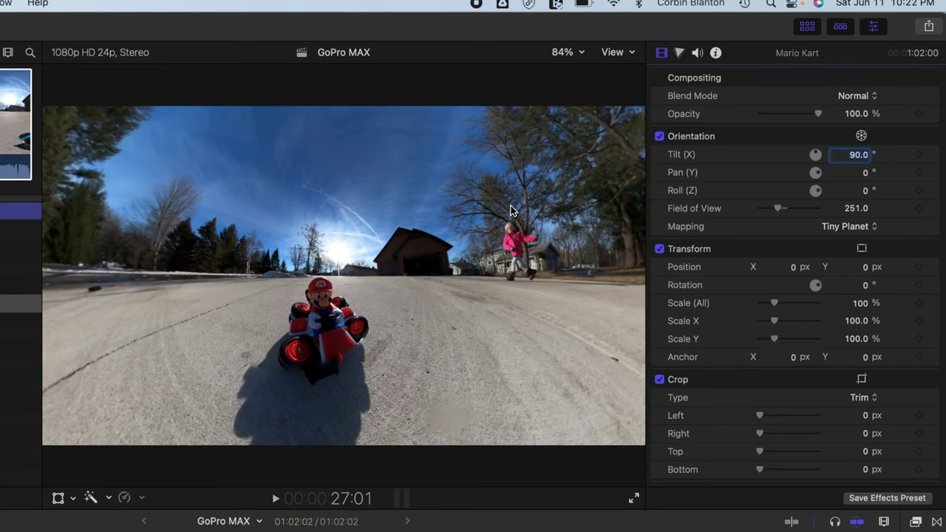
{"action": "mouse_move", "coordinate": [865, 172]}
{"action": "left_mouse_down"}
{"action": "mouse_move", "coordinate": [879, 172]}
{"action": "mouse_move", "coordinate": [870, 203]}
{"action": "mouse_move", "coordinate": [849, 190]}
{"action": "mouse_move", "coordinate": [867, 190]}
{"action": "left_mouse_up"}
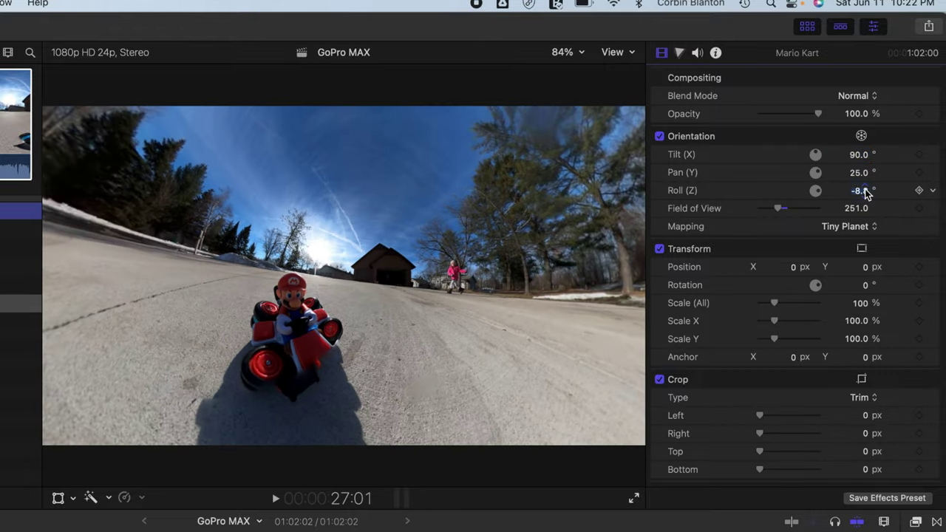
Step: Reset Roll (Z), Pan (Y) and Tilt (X) all to 0
{"action": "type", "text": "0"}
{"action": "key", "text": "Return"}
{"action": "left_click", "coordinate": [857, 173]}
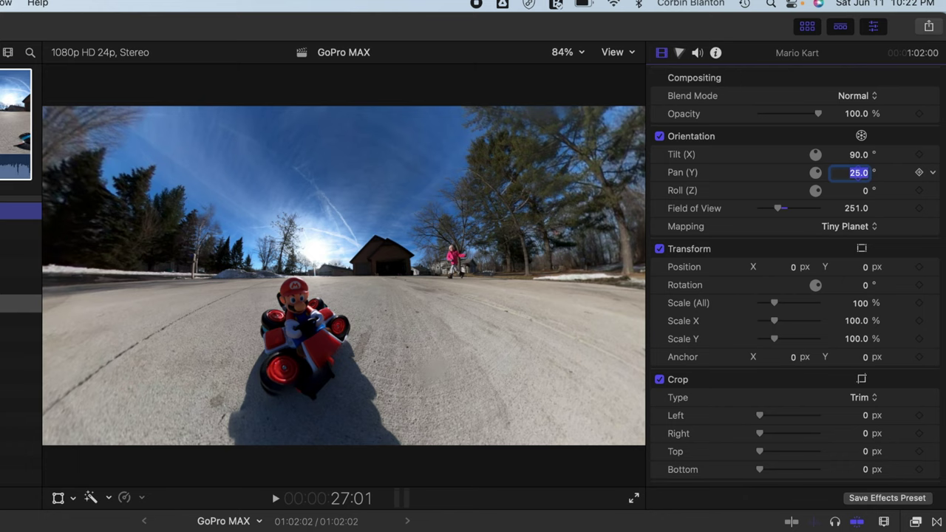
{"action": "type", "text": "0"}
{"action": "key", "text": "Return"}
{"action": "left_click", "coordinate": [858, 154]}
{"action": "type", "text": "0"}
{"action": "key", "text": "Return"}
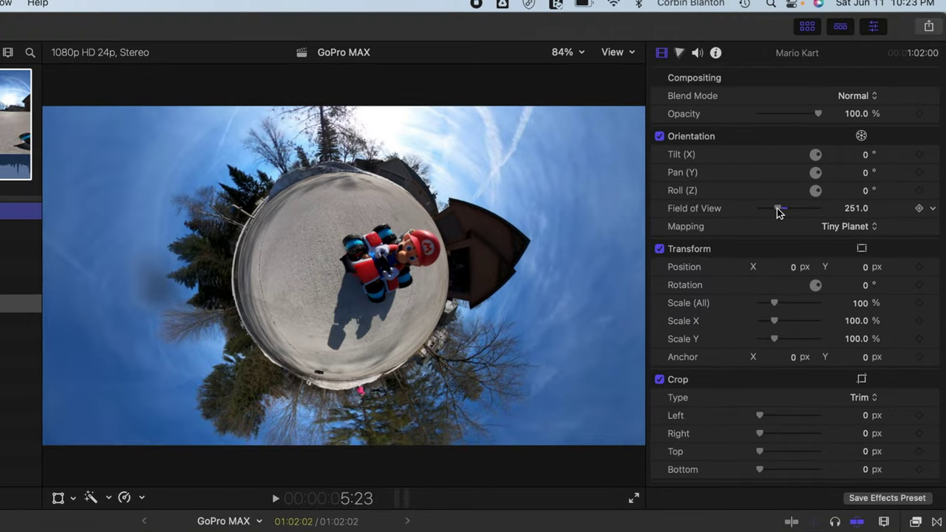
Step: Set tilt 59.9°, pan 61° and field of view 182, and keyframe all three
{"action": "left_click_drag", "start_coordinate": [778, 213], "coordinate": [774, 214]}
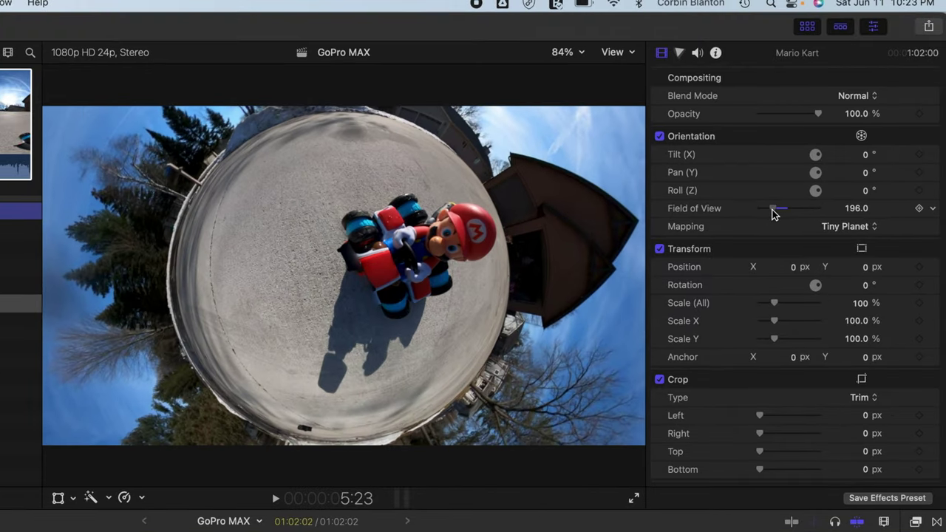
{"action": "left_click_drag", "start_coordinate": [860, 155], "coordinate": [914, 172]}
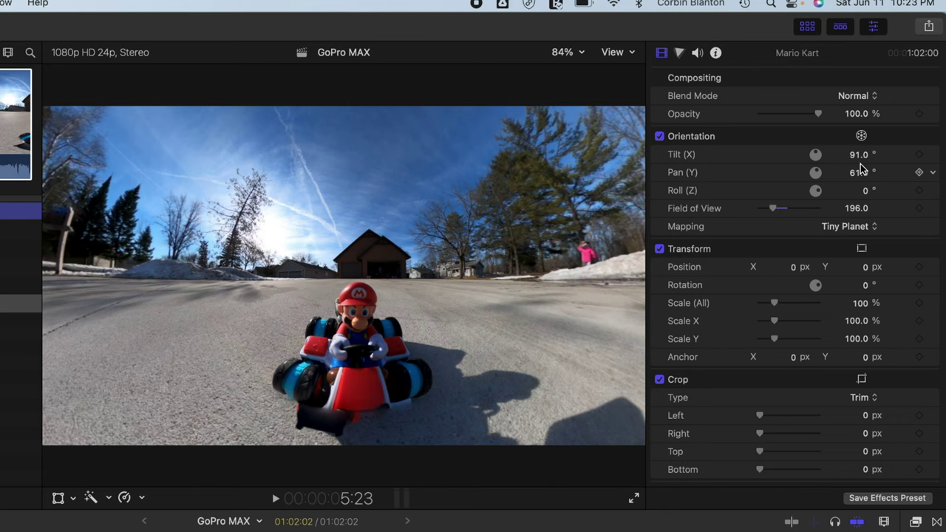
{"action": "left_click_drag", "start_coordinate": [858, 154], "coordinate": [828, 155]}
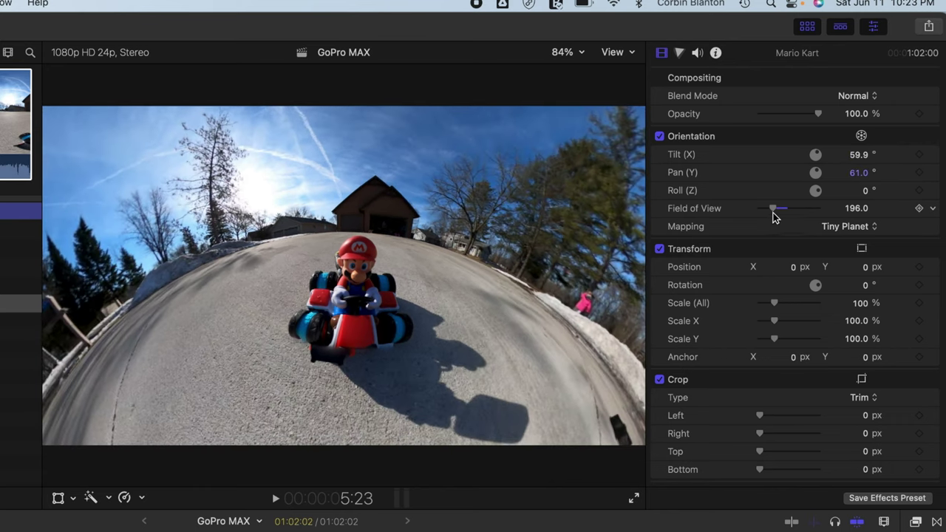
{"action": "left_click_drag", "start_coordinate": [773, 209], "coordinate": [772, 213]}
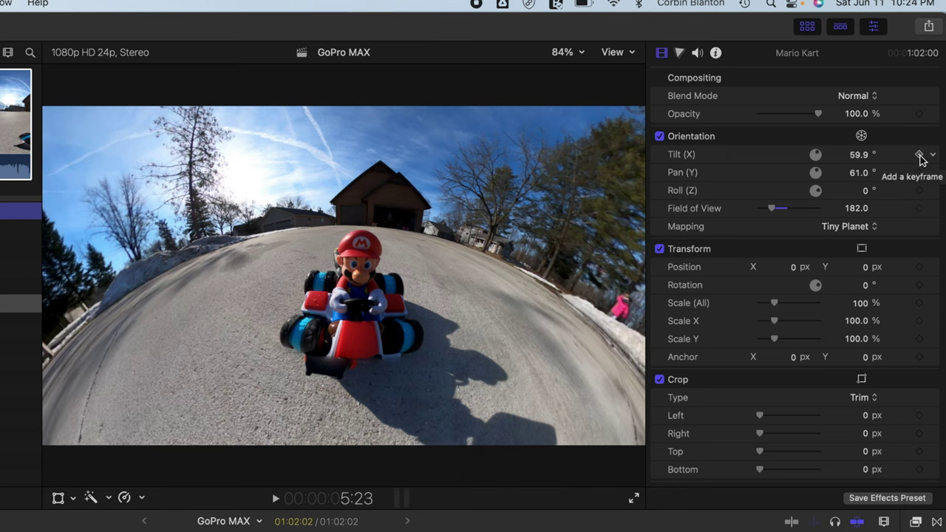
{"action": "left_click", "coordinate": [920, 155]}
{"action": "left_click", "coordinate": [920, 173]}
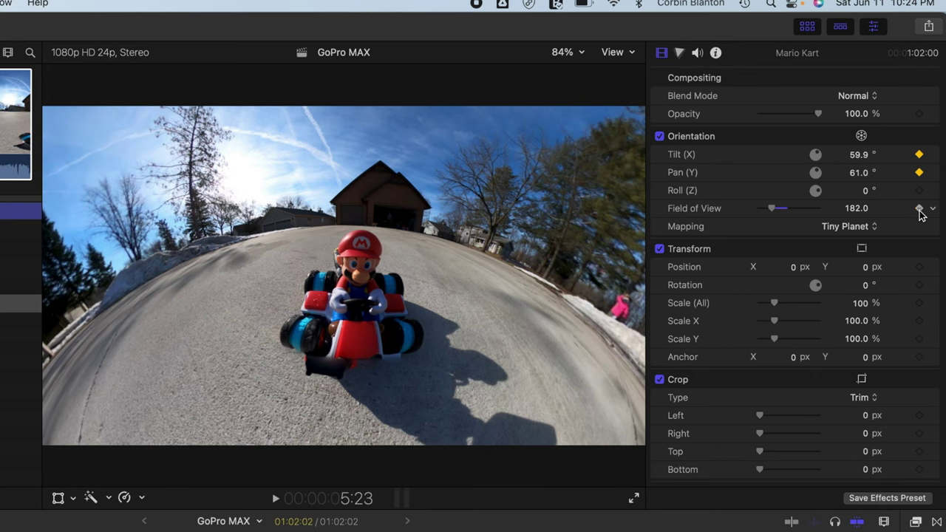
{"action": "left_click", "coordinate": [919, 209]}
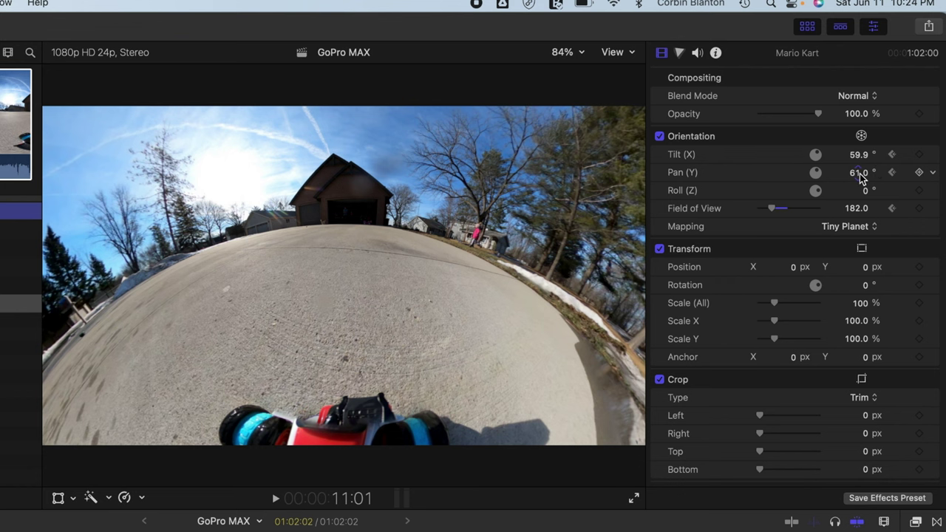
Step: At a later frame, set pan -117.3°, tilt 79.9° and field of view about 236, then preview
{"action": "left_click_drag", "start_coordinate": [862, 175], "coordinate": [751, 175]}
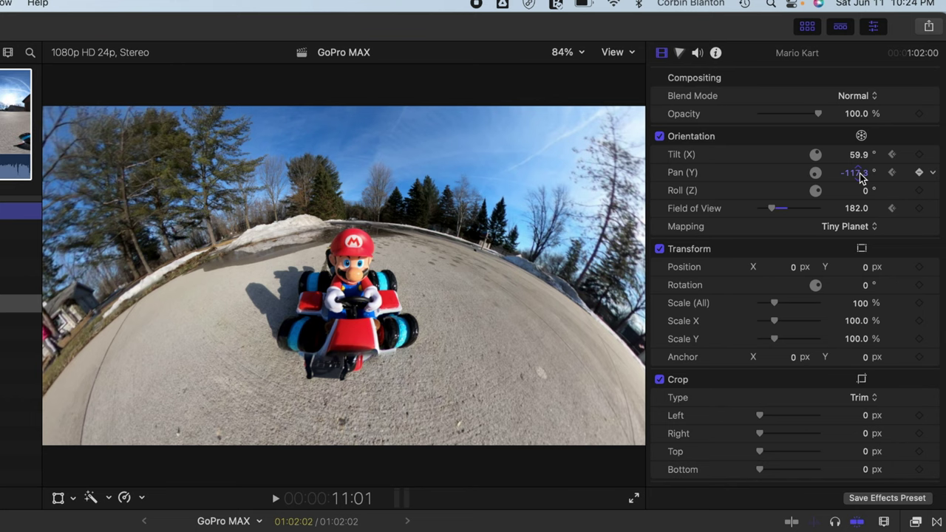
{"action": "left_click_drag", "start_coordinate": [861, 156], "coordinate": [875, 157]}
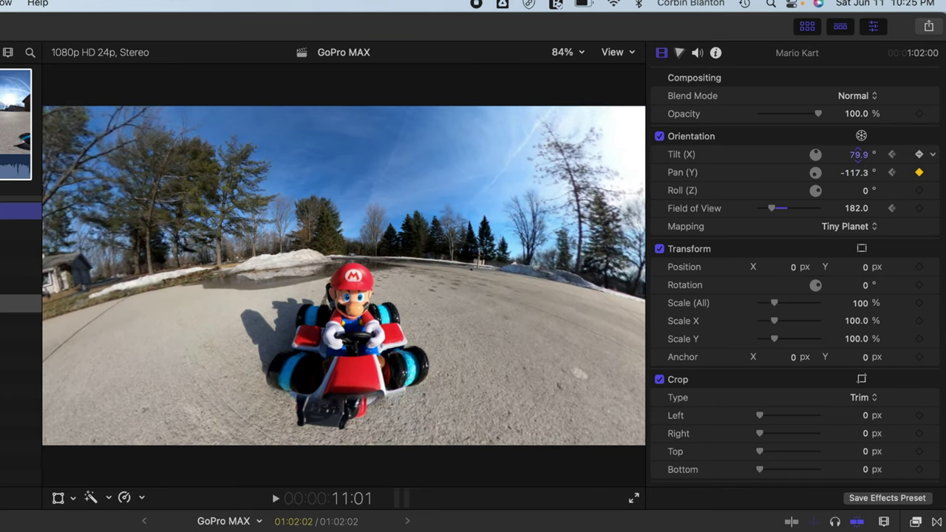
{"action": "mouse_move", "coordinate": [857, 209]}
{"action": "left_mouse_down"}
{"action": "mouse_move", "coordinate": [872, 209]}
{"action": "mouse_move", "coordinate": [857, 210]}
{"action": "left_mouse_up"}
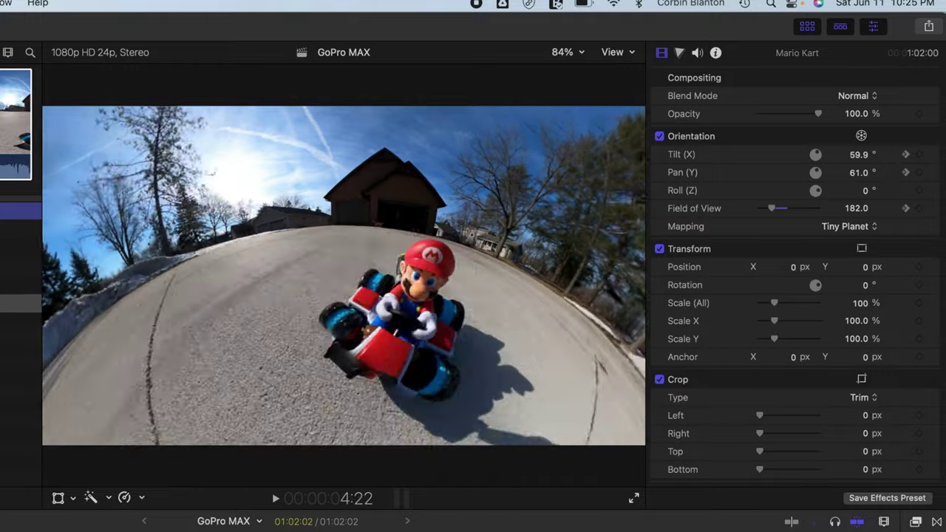
{"action": "key", "text": "space"}
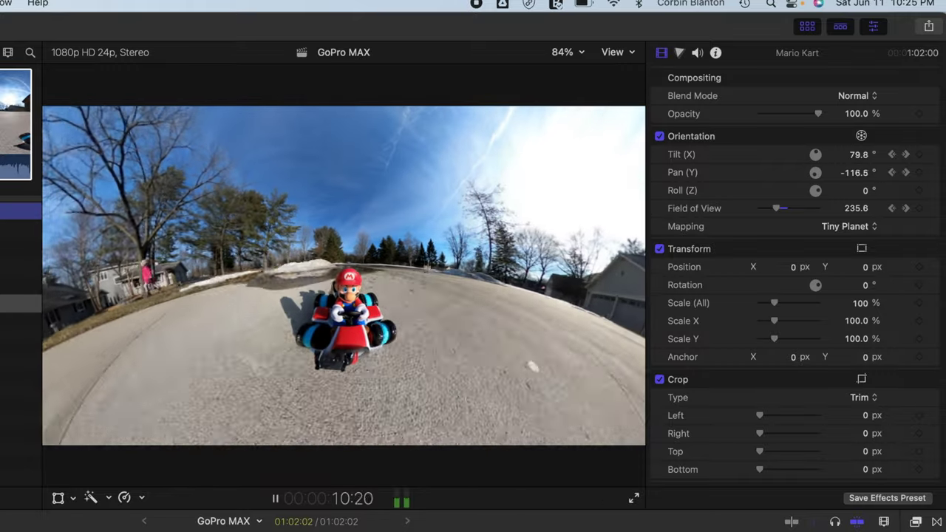
{"action": "key", "text": "space"}
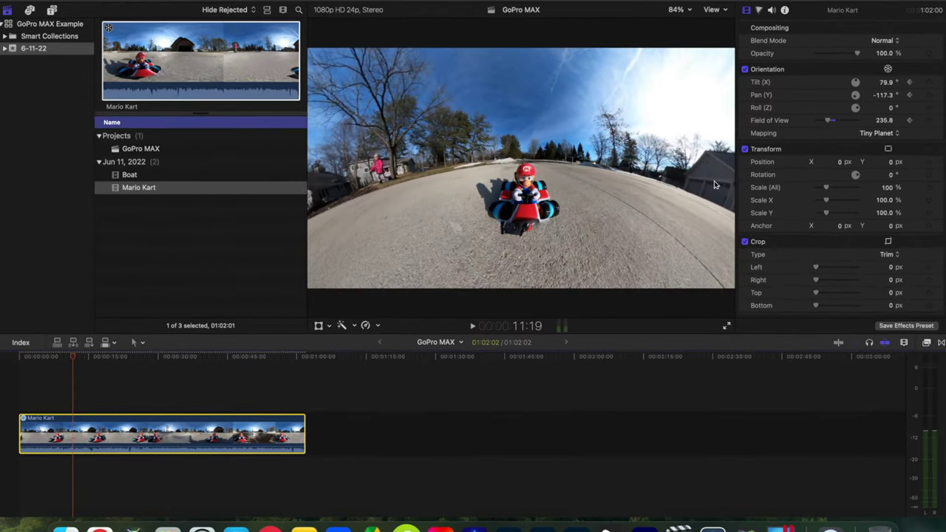
Step: Replace the Mario Kart clip in the timeline with the Boat clip
{"action": "key", "text": "Delete"}
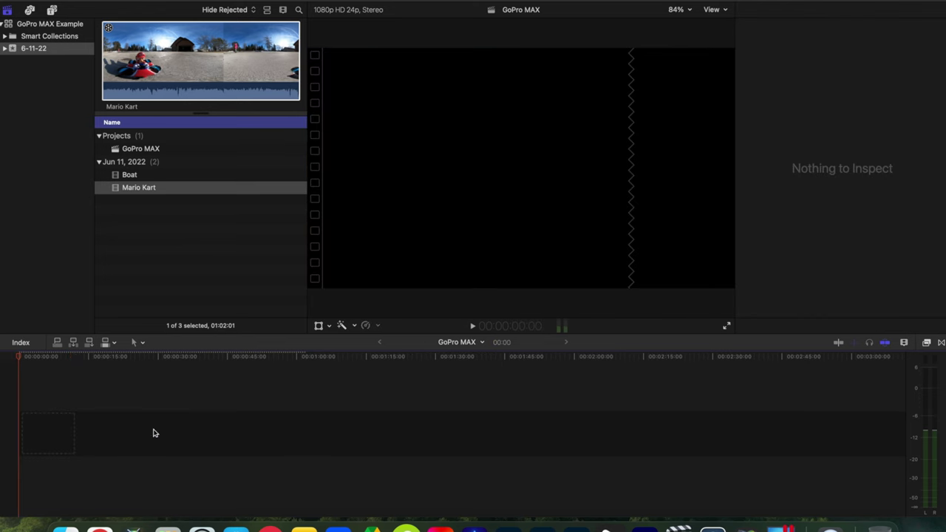
{"action": "left_click_drag", "start_coordinate": [133, 174], "coordinate": [70, 432]}
{"action": "left_click_drag", "start_coordinate": [43, 355], "coordinate": [52, 356]}
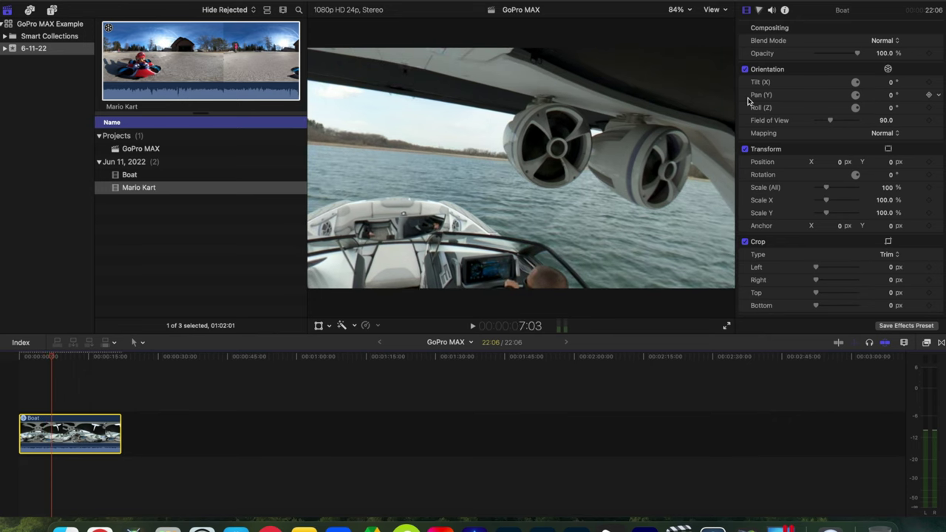
Step: Give Boat Tiny Planet mapping with pan about -24.4° and field of view 184.1
{"action": "left_click", "coordinate": [888, 133]}
{"action": "left_click", "coordinate": [886, 146]}
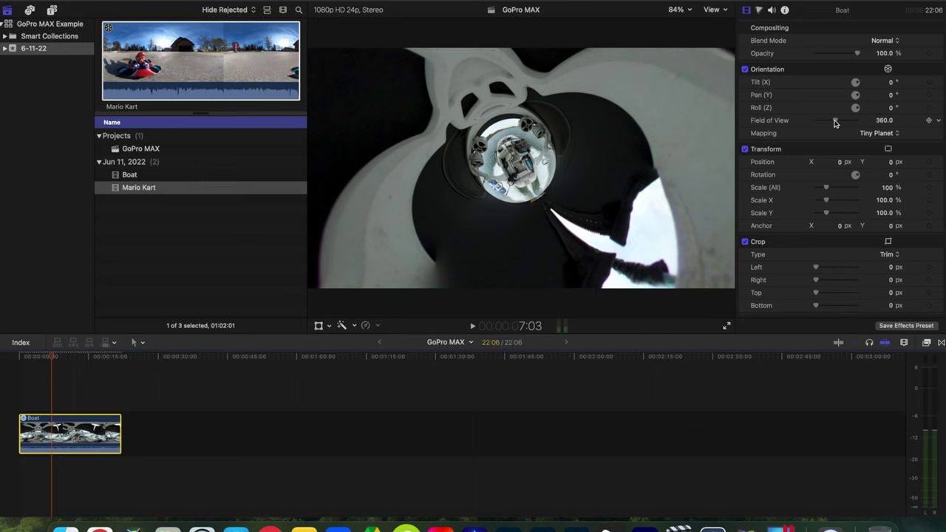
{"action": "left_click_drag", "start_coordinate": [835, 122], "coordinate": [822, 125]}
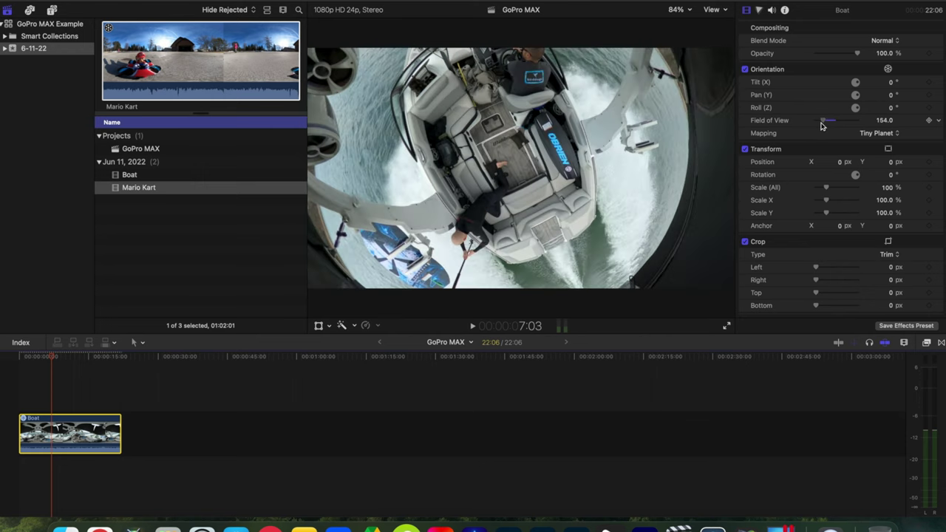
{"action": "left_click_drag", "start_coordinate": [892, 98], "coordinate": [859, 84]}
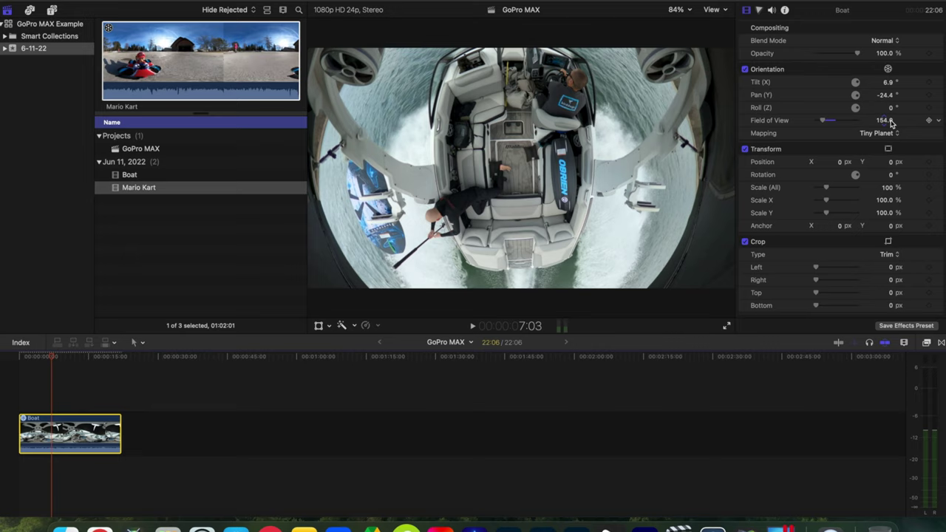
{"action": "left_click_drag", "start_coordinate": [892, 124], "coordinate": [891, 121]}
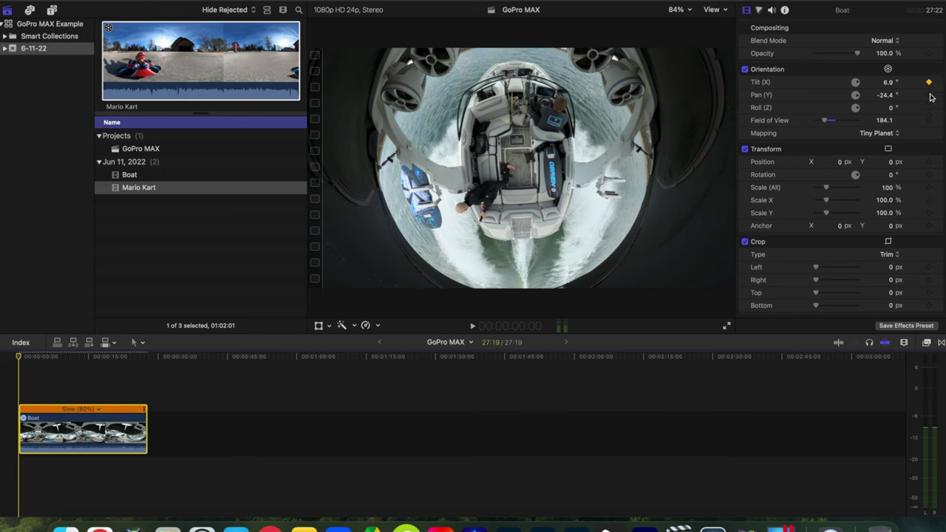
Step: Play the Boat clip, stop at 8:17 and set the tilt to 53.9°
{"action": "key", "text": "space"}
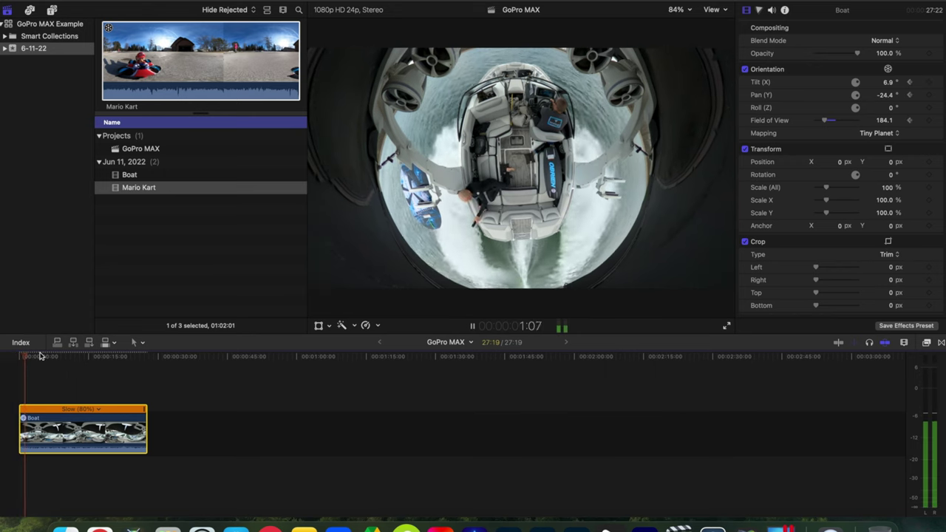
{"action": "key", "text": "space"}
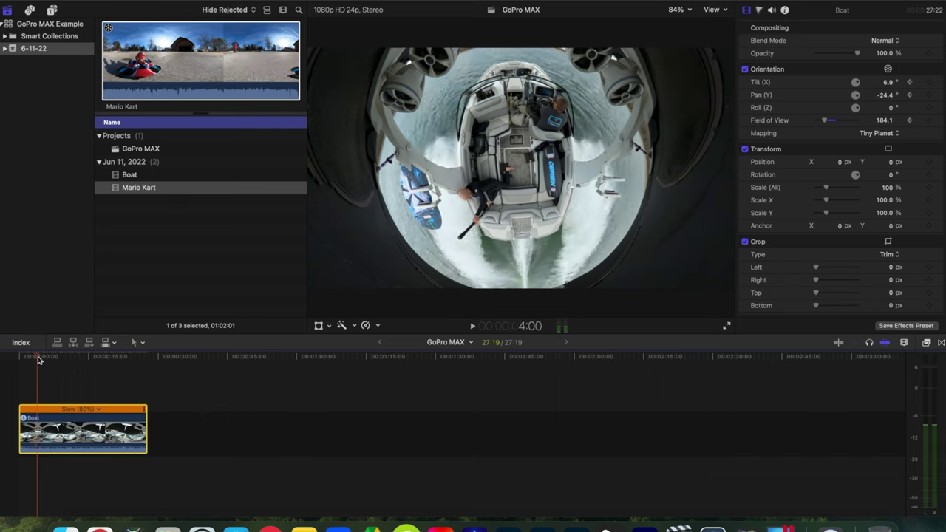
{"action": "key", "text": "space"}
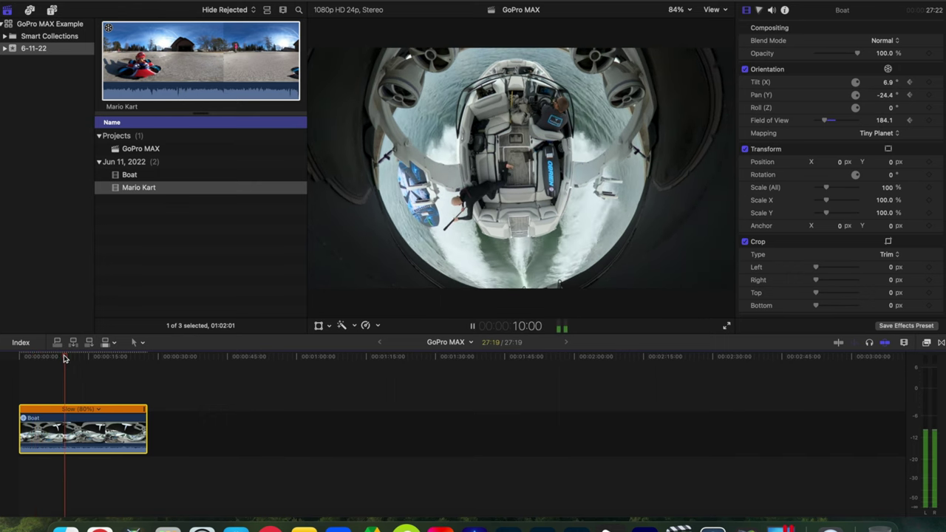
{"action": "left_click", "coordinate": [58, 358]}
{"action": "key", "text": "space"}
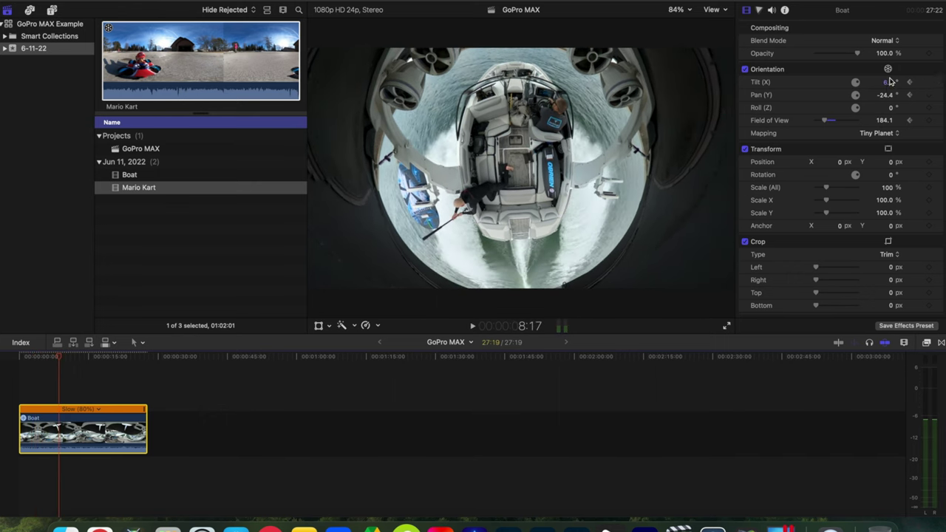
{"action": "type", "text": "53.9"}
{"action": "key", "text": "Return"}
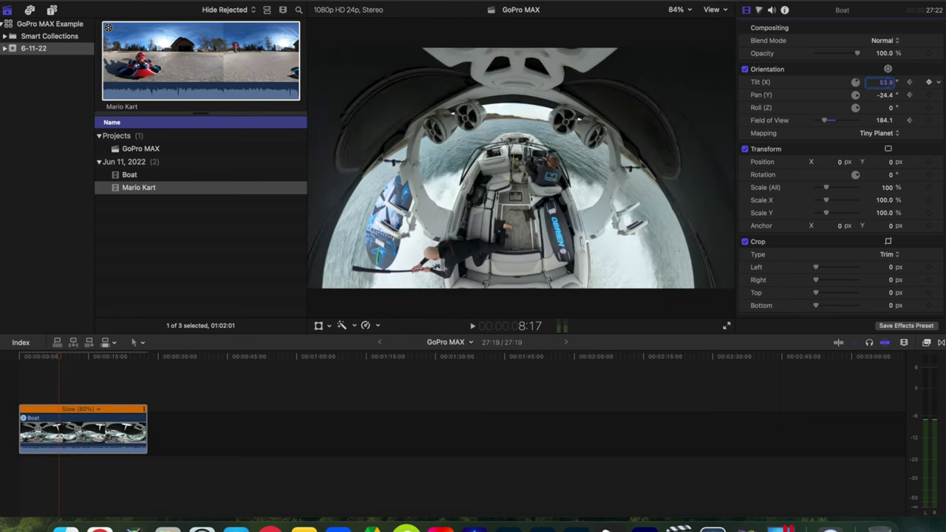
Step: Swing pan to about -146° and field of view to 133, preview, and return to 12:13
{"action": "mouse_move", "coordinate": [887, 98]}
{"action": "left_mouse_down"}
{"action": "mouse_move", "coordinate": [886, 87]}
{"action": "mouse_move", "coordinate": [885, 95]}
{"action": "left_mouse_up"}
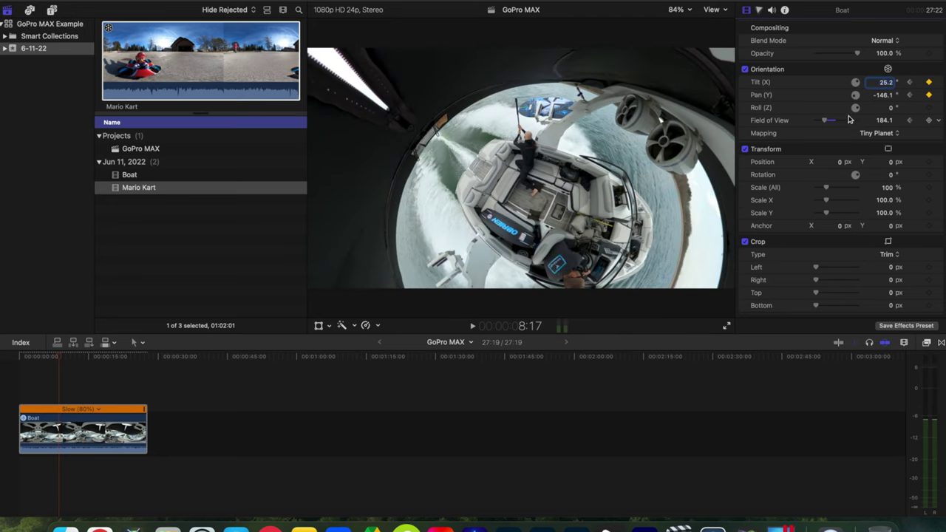
{"action": "left_click_drag", "start_coordinate": [826, 121], "coordinate": [822, 126]}
{"action": "key", "text": "space"}
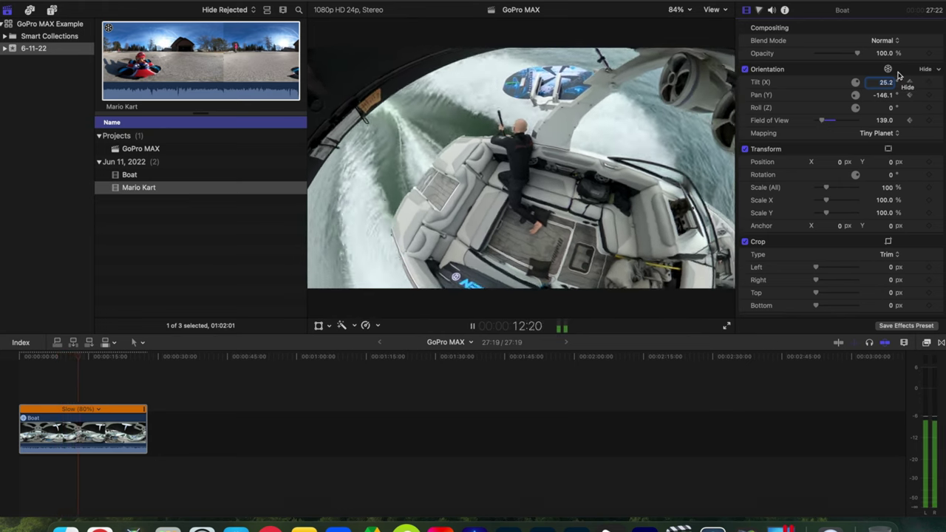
{"action": "key", "text": "space"}
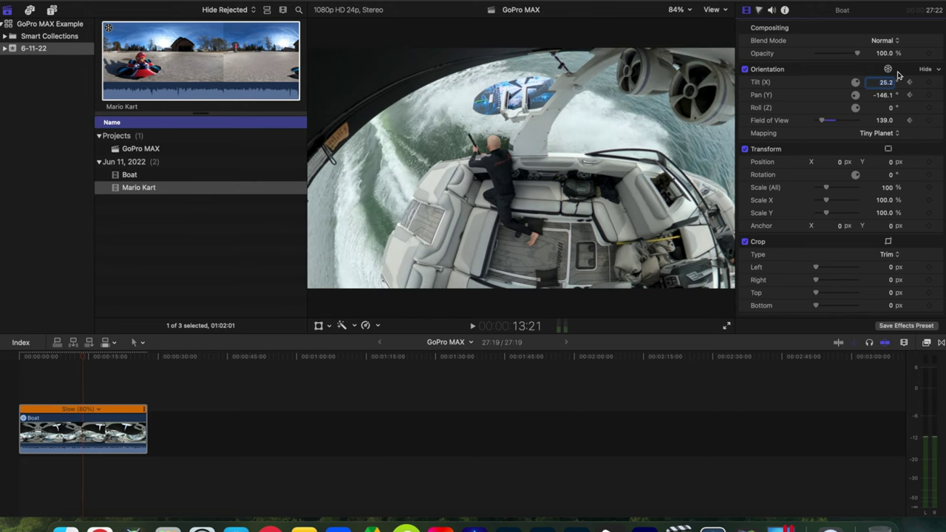
{"action": "left_click_drag", "start_coordinate": [83, 361], "coordinate": [77, 361]}
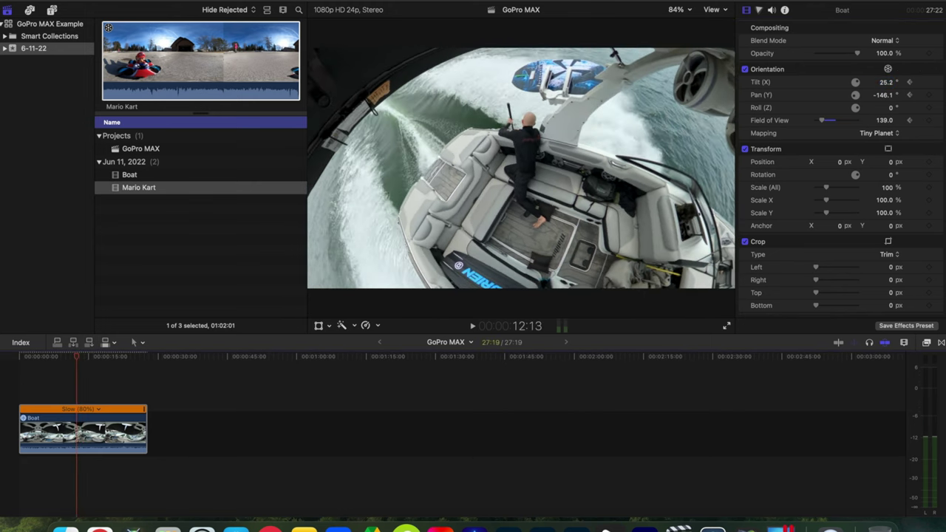
Step: Add an orientation keyframe at 12:13 and play on to about 18:22
{"action": "left_click", "coordinate": [928, 83]}
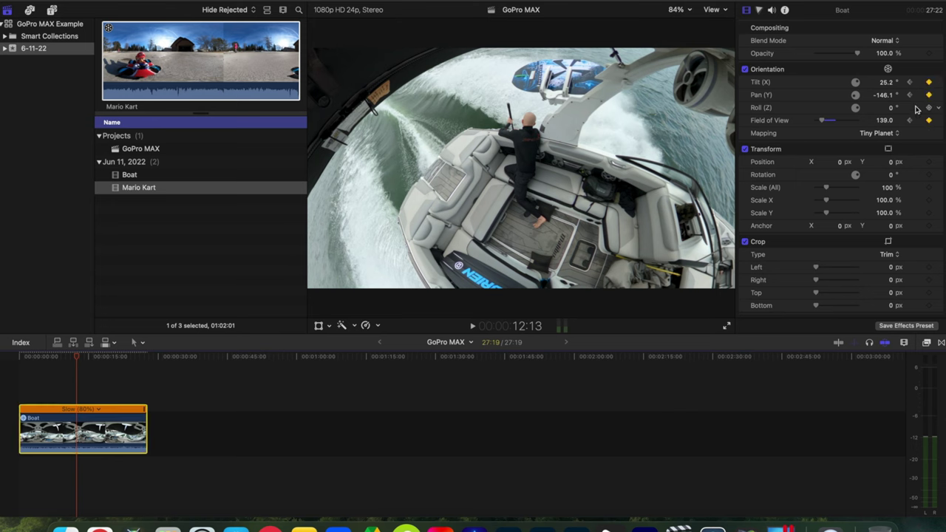
{"action": "left_click", "coordinate": [910, 96]}
{"action": "key", "text": "space"}
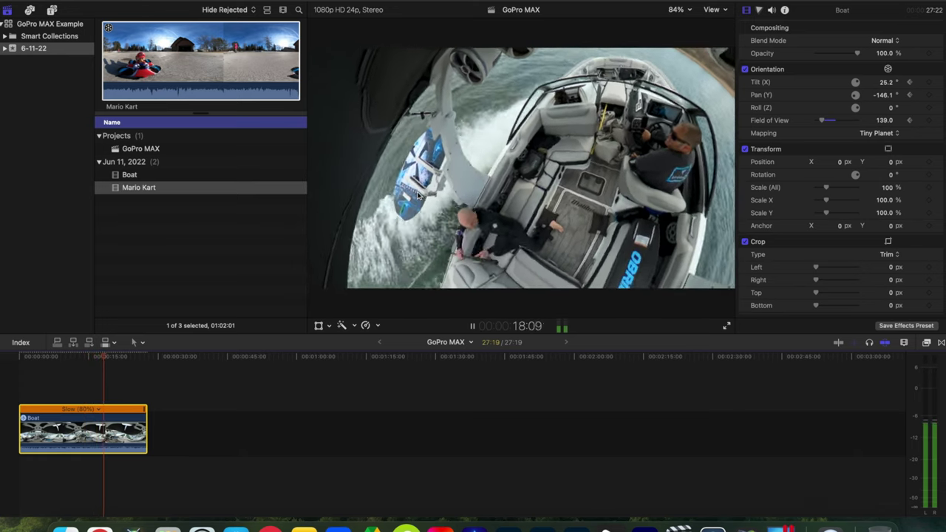
{"action": "key", "text": "space"}
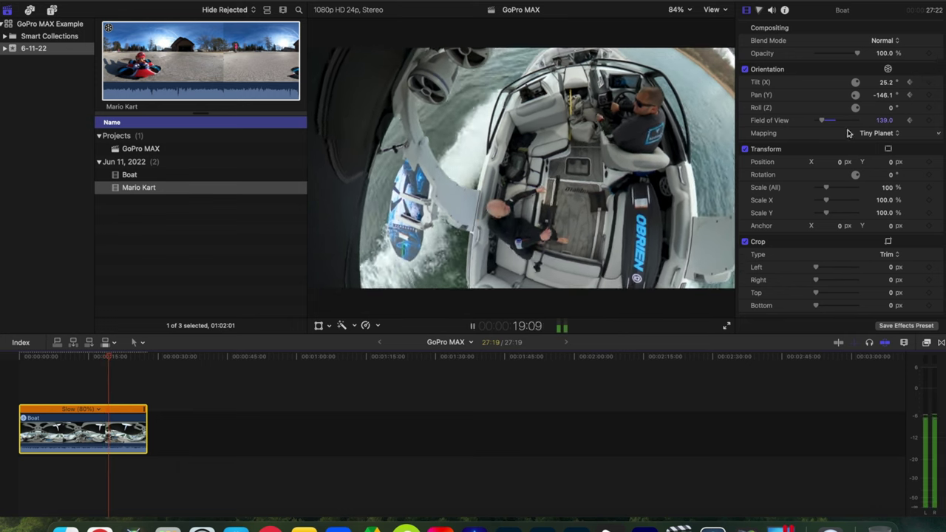
Step: Keyframe field of view at 210, then 166 at 24:17, and preview the change
{"action": "left_click_drag", "start_coordinate": [825, 124], "coordinate": [829, 123]}
{"action": "key", "text": "space"}
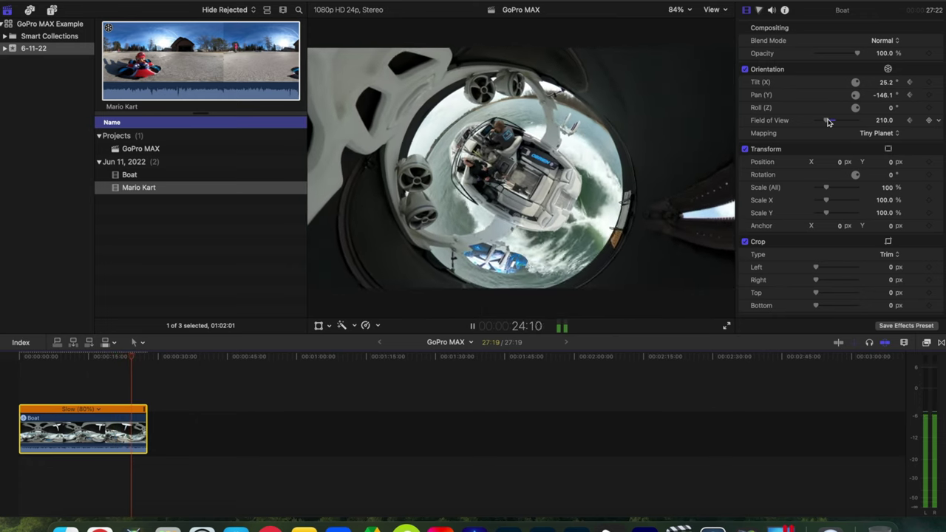
{"action": "key", "text": "space"}
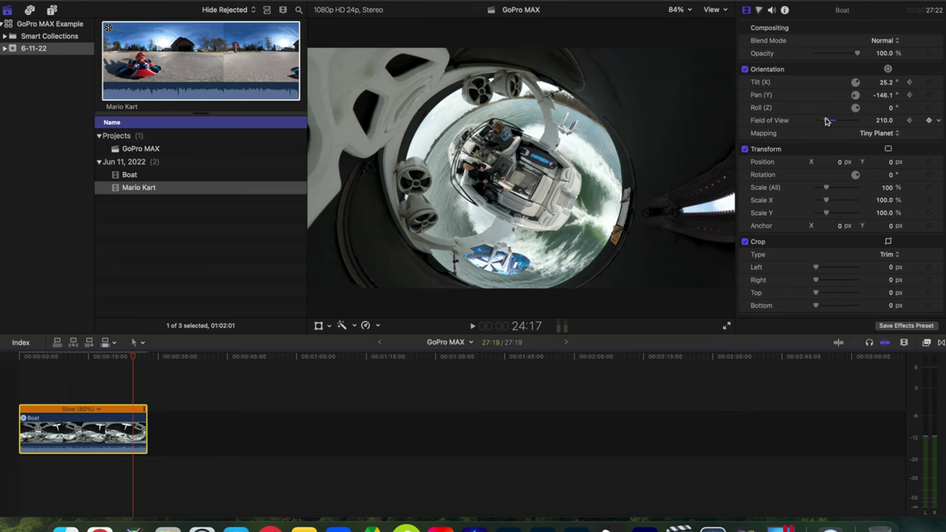
{"action": "left_click_drag", "start_coordinate": [826, 121], "coordinate": [824, 121]}
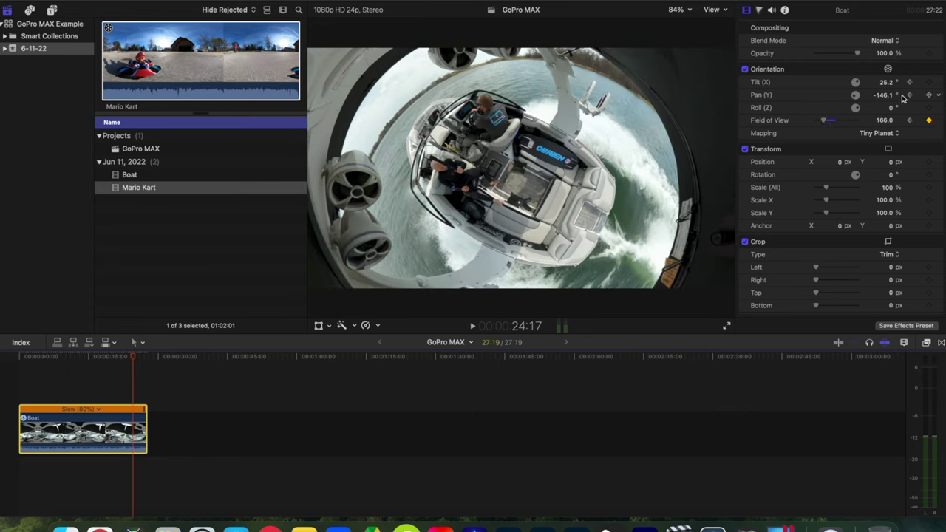
{"action": "left_click", "coordinate": [909, 122]}
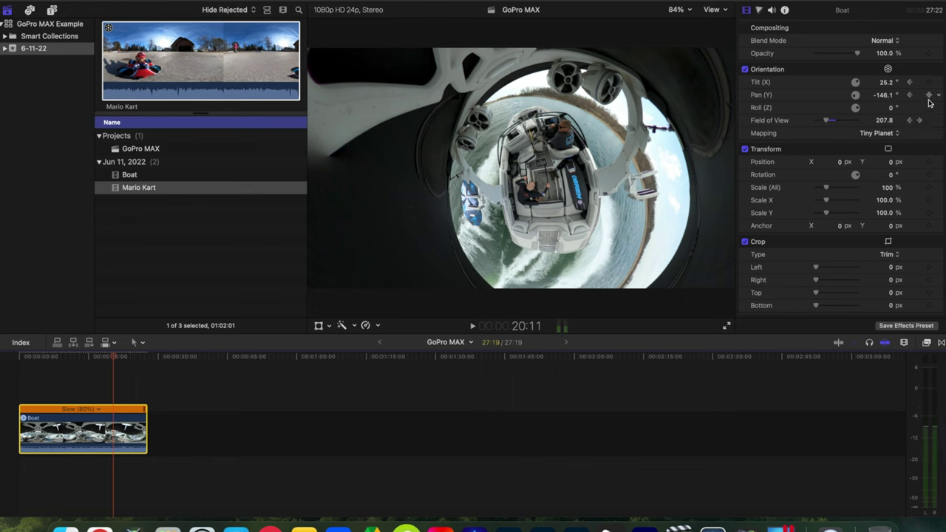
{"action": "key", "text": "space"}
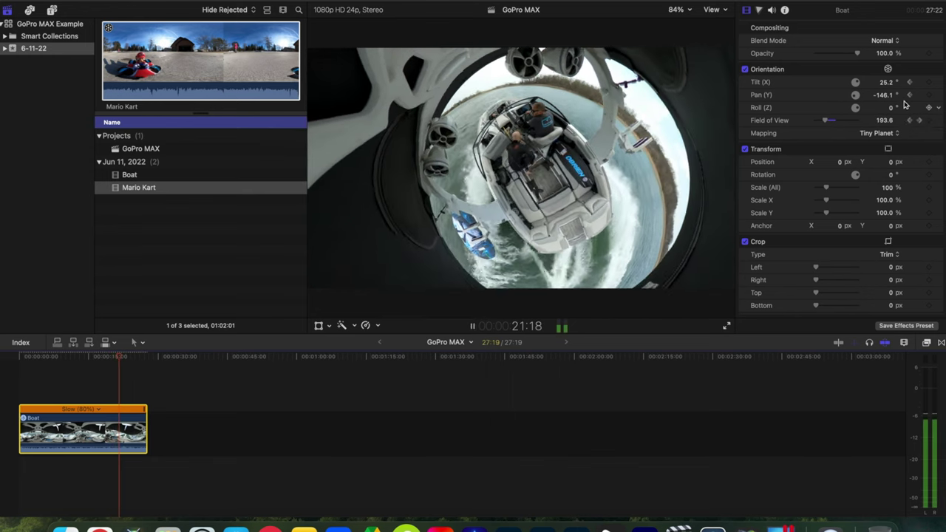
{"action": "key", "text": "space"}
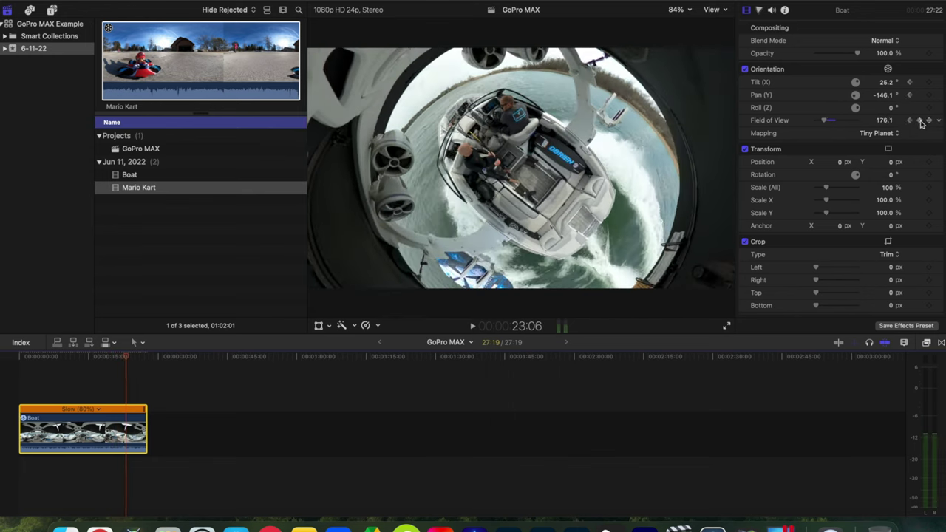
Step: At the 166 keyframe, rotate pan to -209 and play the whole clip from the start
{"action": "left_click", "coordinate": [921, 120]}
{"action": "left_click_drag", "start_coordinate": [886, 99], "coordinate": [854, 99]}
{"action": "key", "text": "Home"}
{"action": "key", "text": "space"}
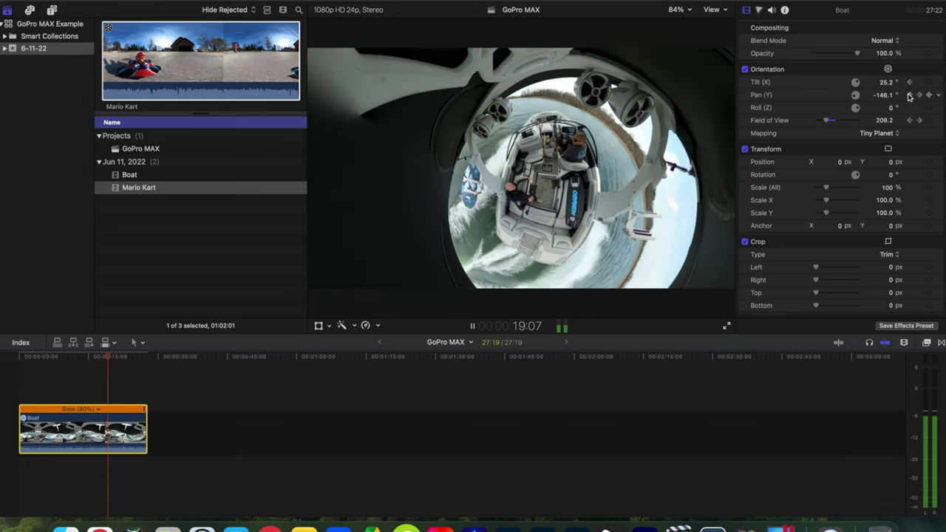
{"action": "left_click", "coordinate": [22, 356]}
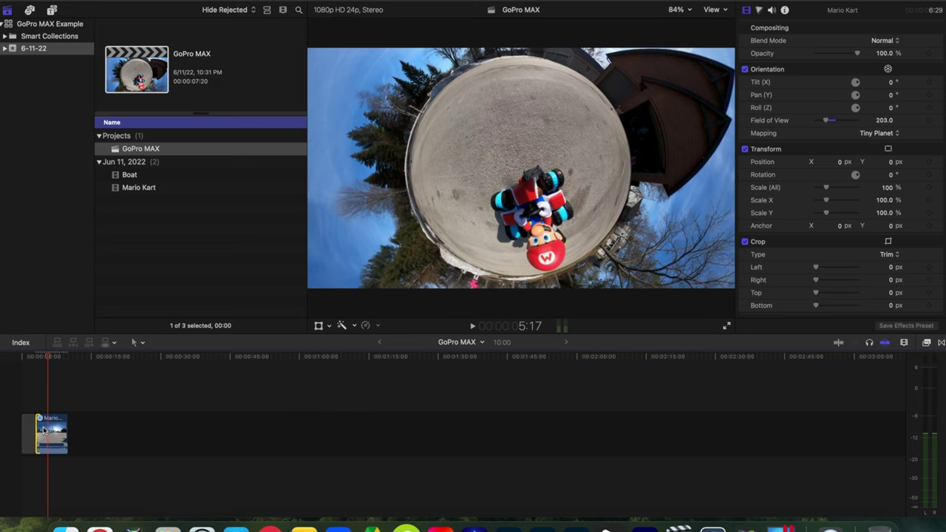
Step: Play and scrub the Mario Kart clip between 3:00 and 4:17 to pick a new start point
{"action": "left_click", "coordinate": [39, 358]}
{"action": "key", "text": "space"}
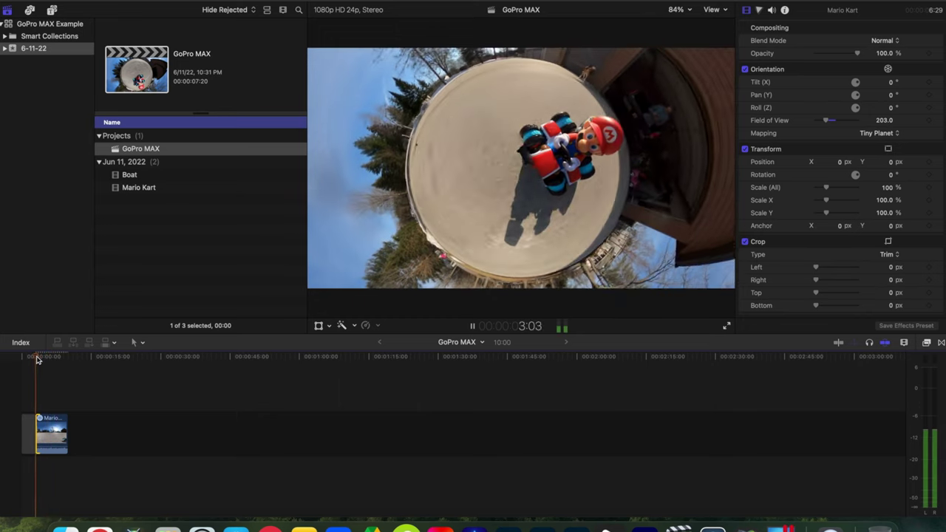
{"action": "key", "text": "space"}
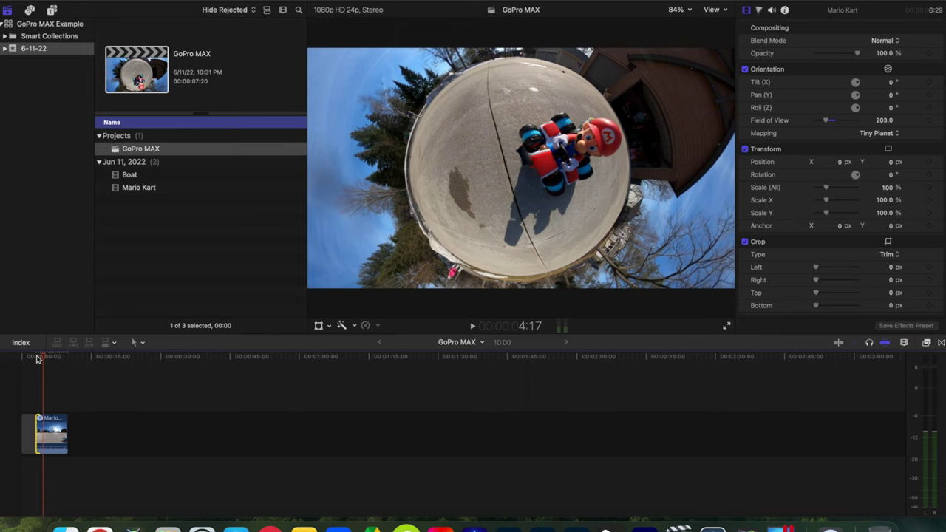
{"action": "left_click", "coordinate": [35, 357]}
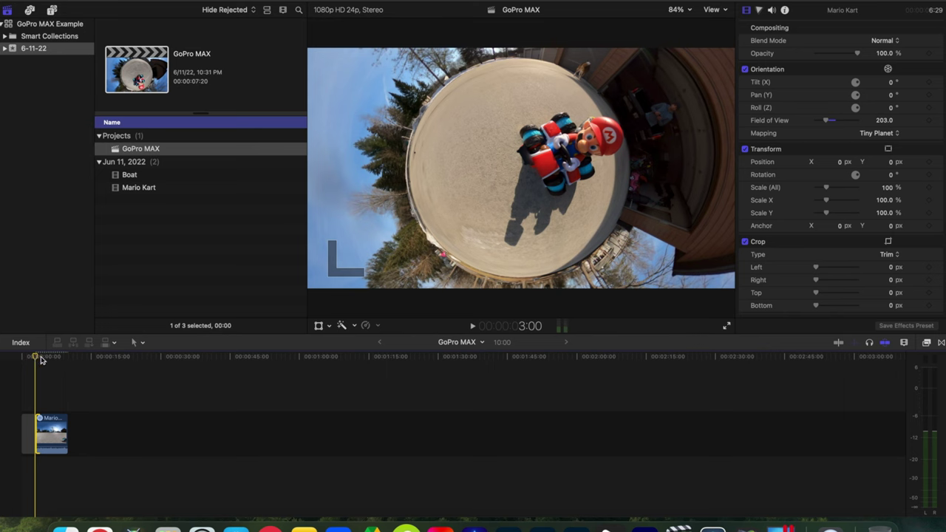
{"action": "left_click", "coordinate": [43, 358]}
{"action": "left_click", "coordinate": [36, 358]}
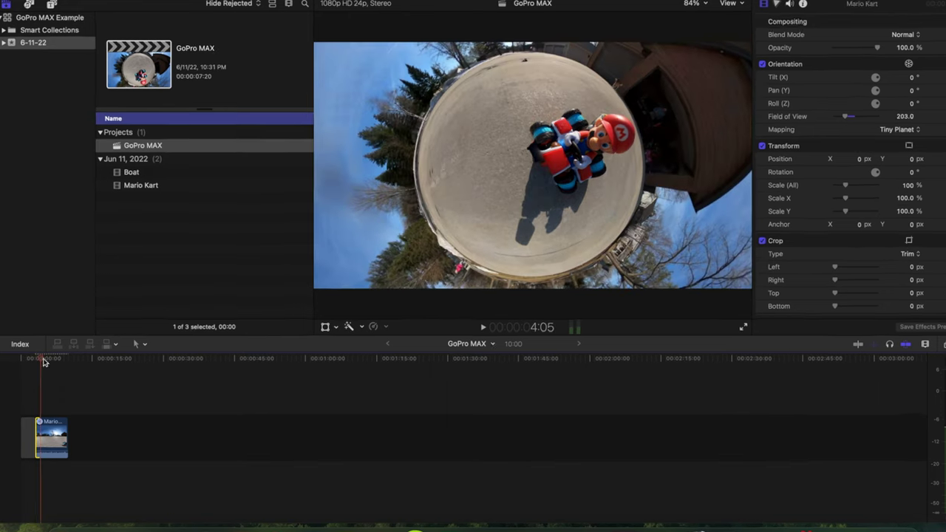
{"action": "key", "text": "l"}
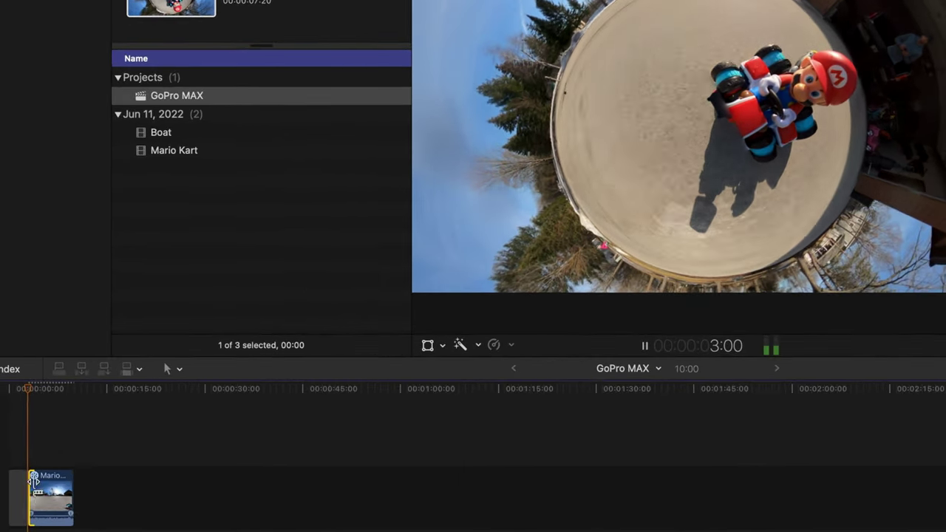
{"action": "key", "text": "k"}
Step: Trim the Mario clip's start edge later, select the clip, and go to its first frame
{"action": "left_click_drag", "start_coordinate": [37, 500], "coordinate": [42, 496]}
{"action": "left_click", "coordinate": [53, 494]}
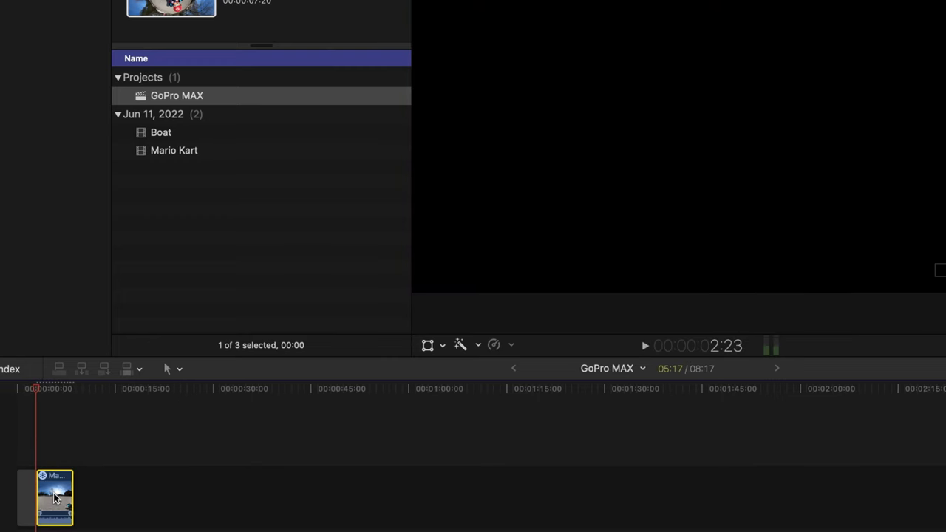
{"action": "key", "text": "space"}
{"action": "key", "text": "space"}
{"action": "left_click_drag", "start_coordinate": [59, 387], "coordinate": [36, 391]}
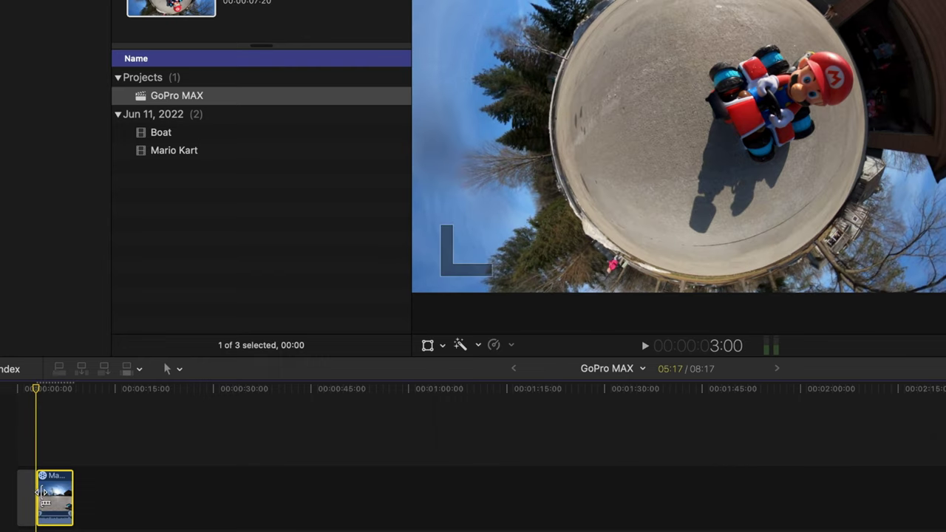
{"action": "left_click_drag", "start_coordinate": [39, 492], "coordinate": [29, 494]}
{"action": "left_click", "coordinate": [33, 494]}
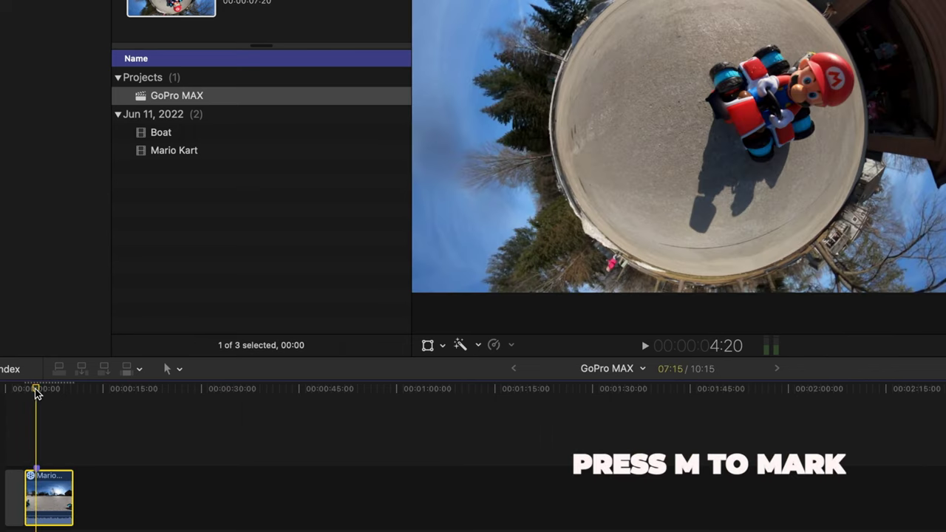
{"action": "key", "text": "Home"}
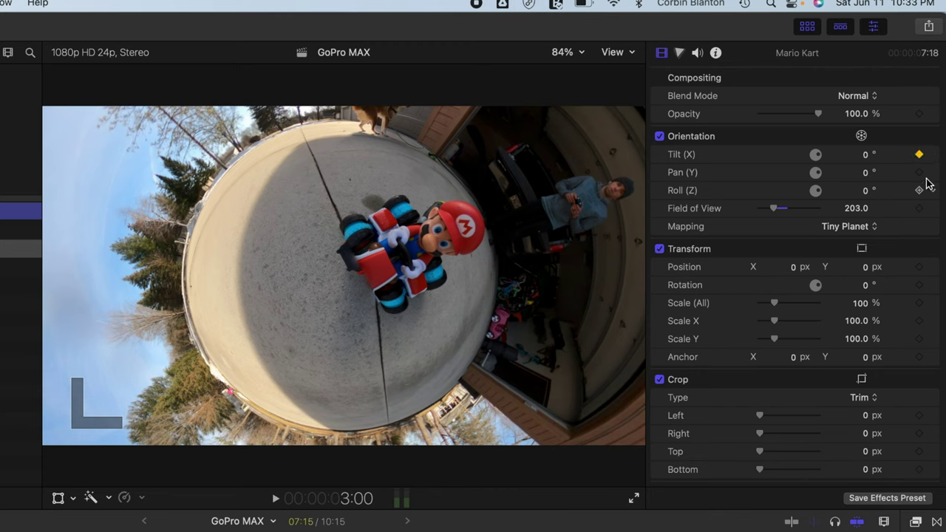
Step: Add Pan and Field of View keyframes at the clip start, then move the playhead to 7:08
{"action": "left_click", "coordinate": [919, 172]}
{"action": "left_click", "coordinate": [920, 209]}
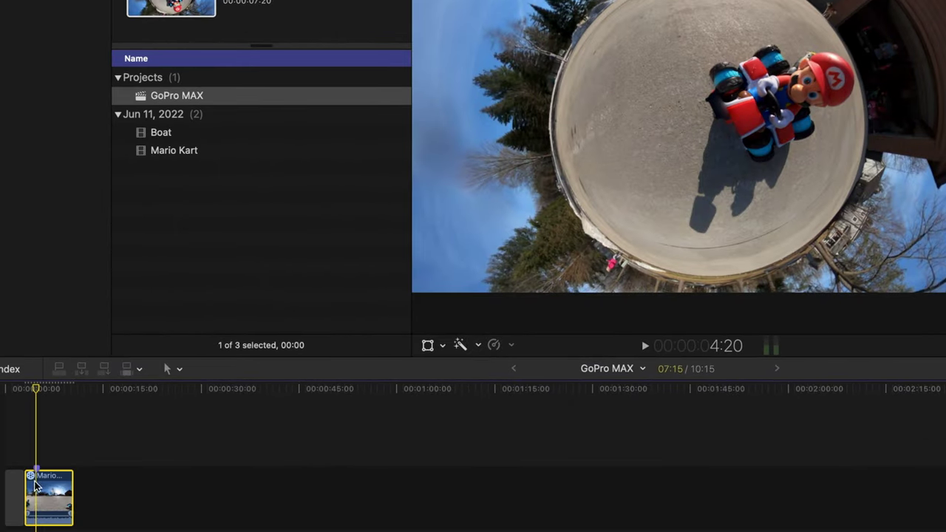
{"action": "left_click", "coordinate": [52, 389]}
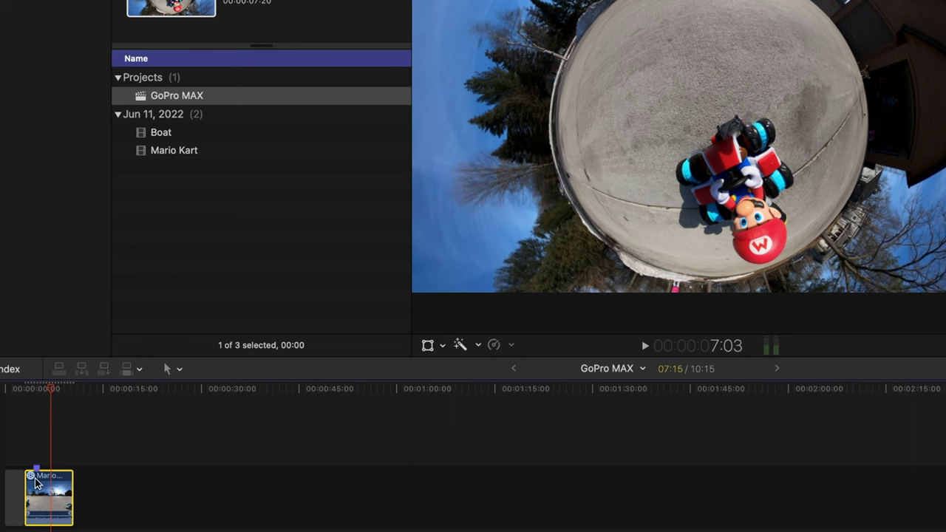
{"action": "left_click", "coordinate": [53, 389]}
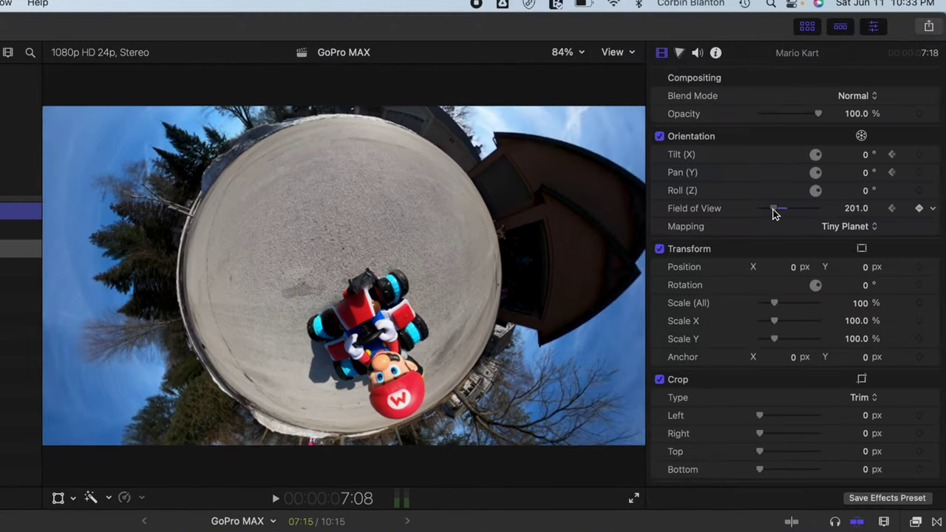
Step: At 7:08, widen Field of View to 255, set Pan (Y) to -123.1, and tilt to about 48.6°
{"action": "left_click_drag", "start_coordinate": [773, 210], "coordinate": [785, 208]}
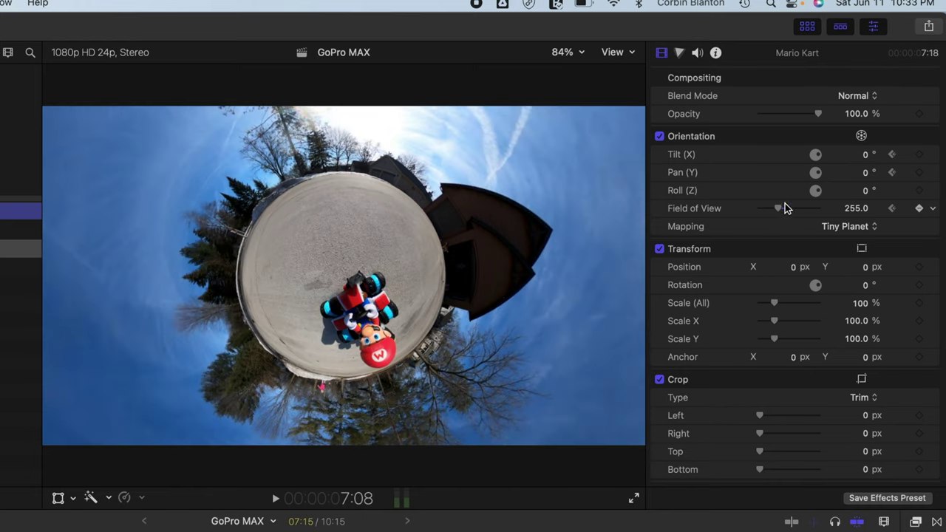
{"action": "left_click", "coordinate": [866, 174]}
{"action": "type", "text": "-45.1"}
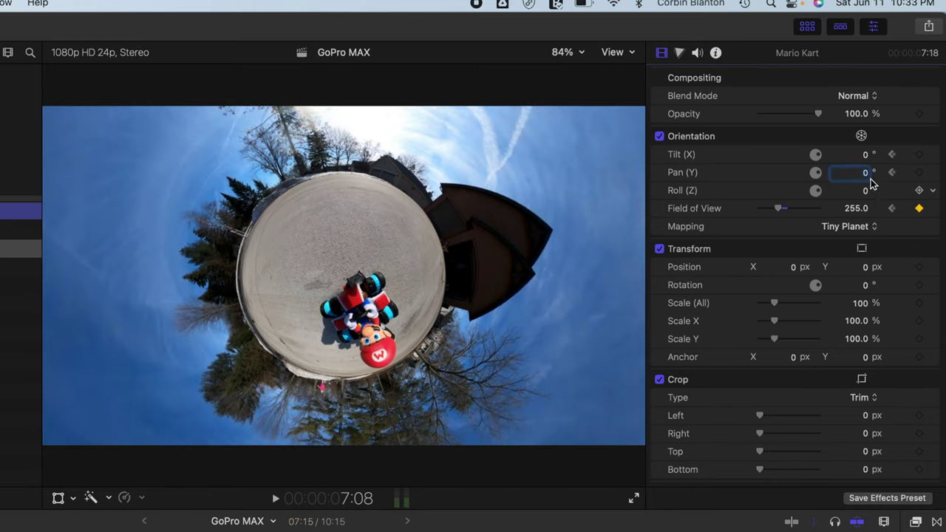
{"action": "key", "text": "Return"}
{"action": "type", "text": "-123.1"}
{"action": "key", "text": "Return"}
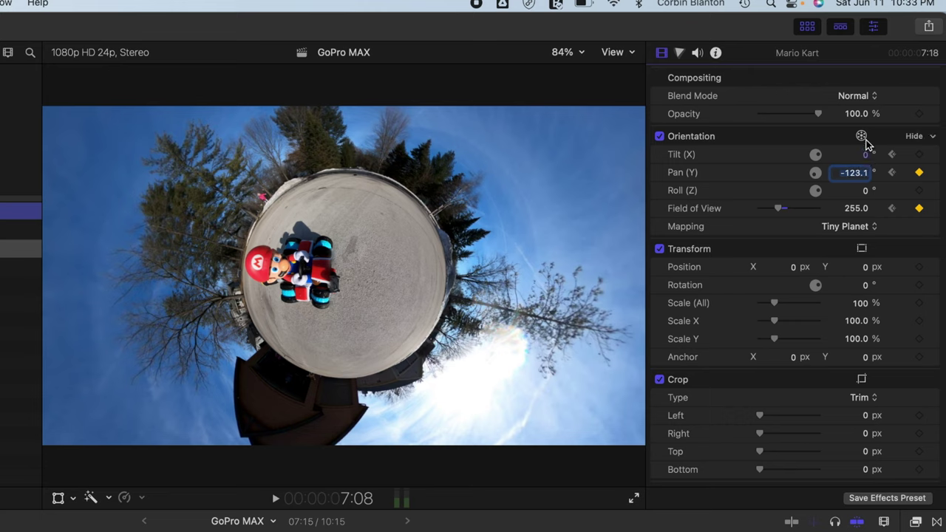
{"action": "left_click_drag", "start_coordinate": [864, 155], "coordinate": [865, 154]}
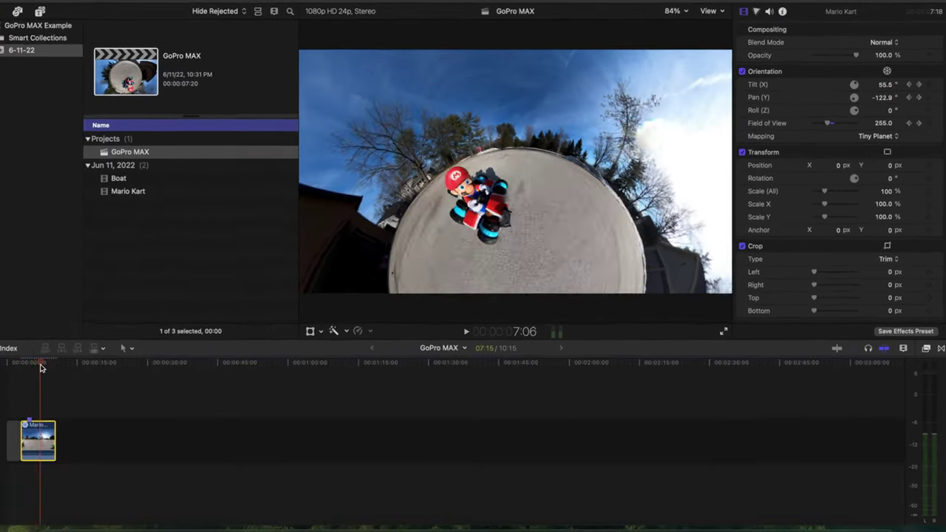
{"action": "left_click", "coordinate": [44, 360]}
{"action": "key", "text": "space"}
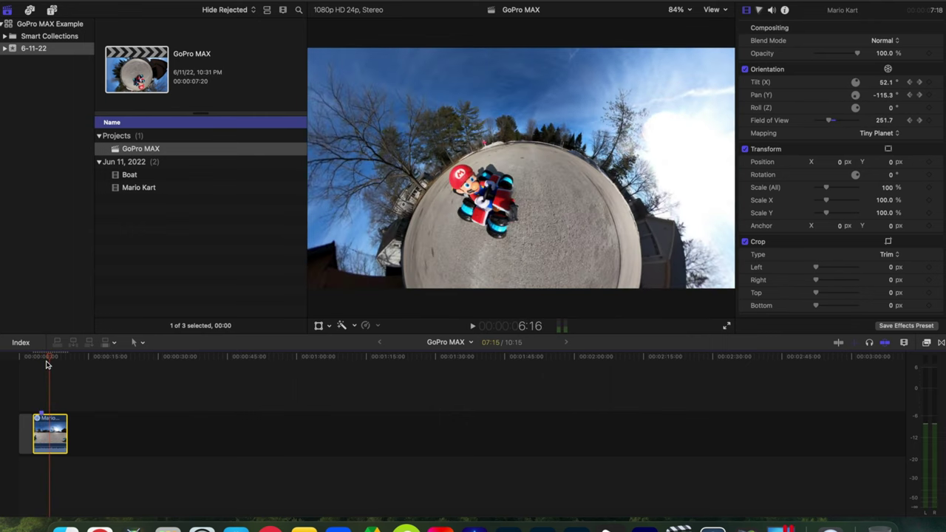
{"action": "left_click_drag", "start_coordinate": [46, 363], "coordinate": [32, 360]}
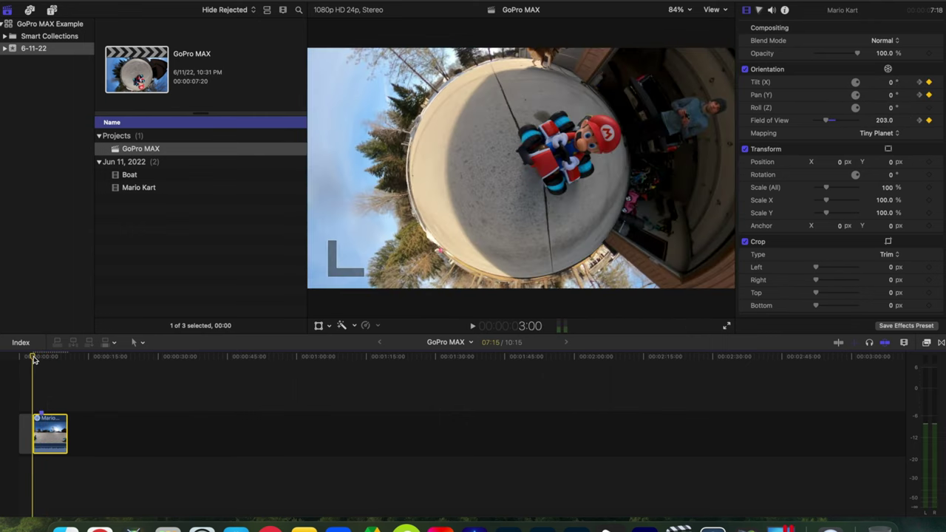
{"action": "key", "text": "space"}
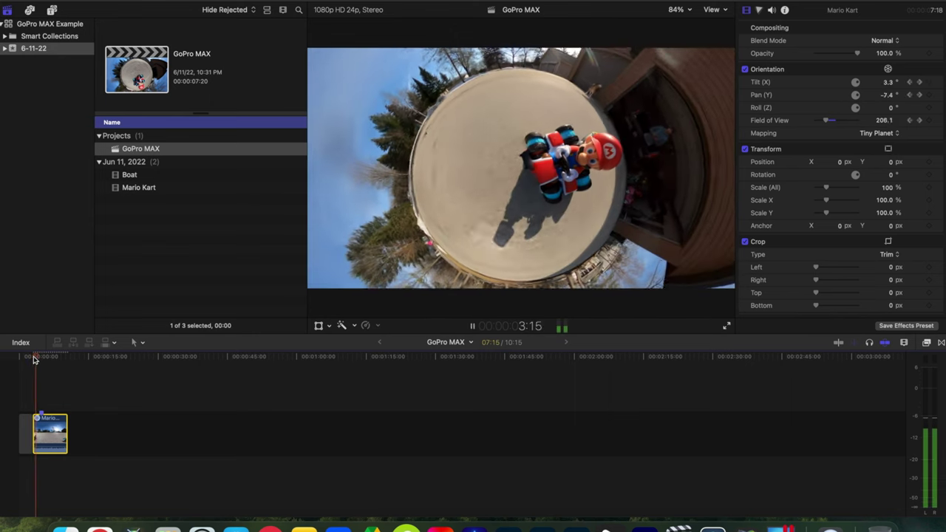
{"action": "left_click", "coordinate": [33, 359]}
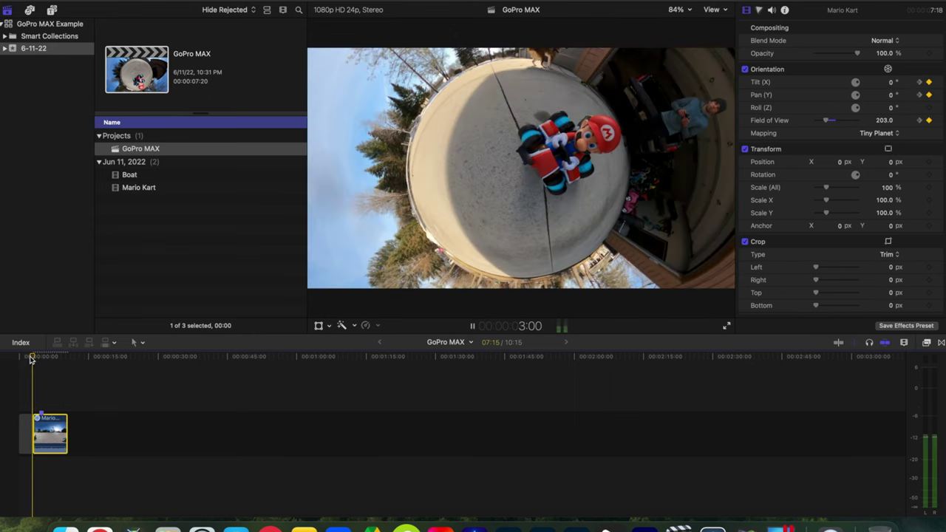
{"action": "key", "text": "space"}
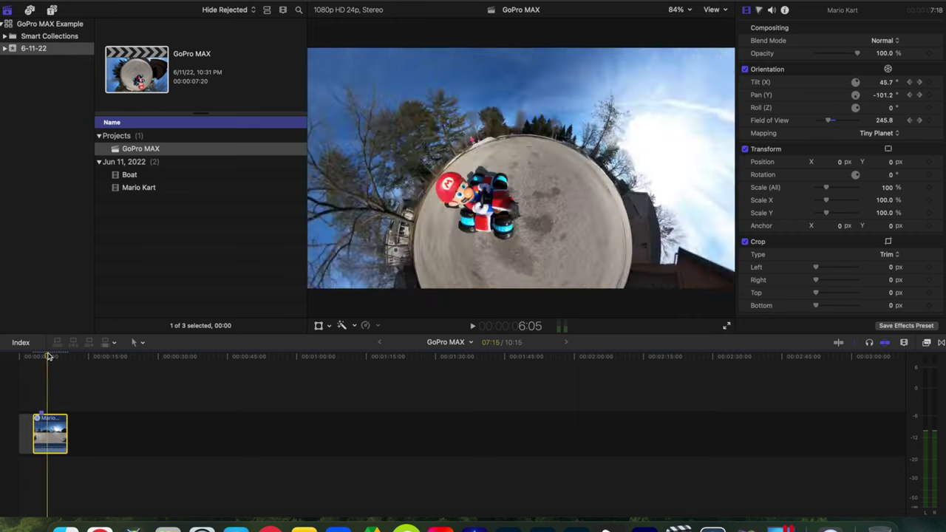
{"action": "left_click_drag", "start_coordinate": [48, 358], "coordinate": [42, 357]}
{"action": "key", "text": "space"}
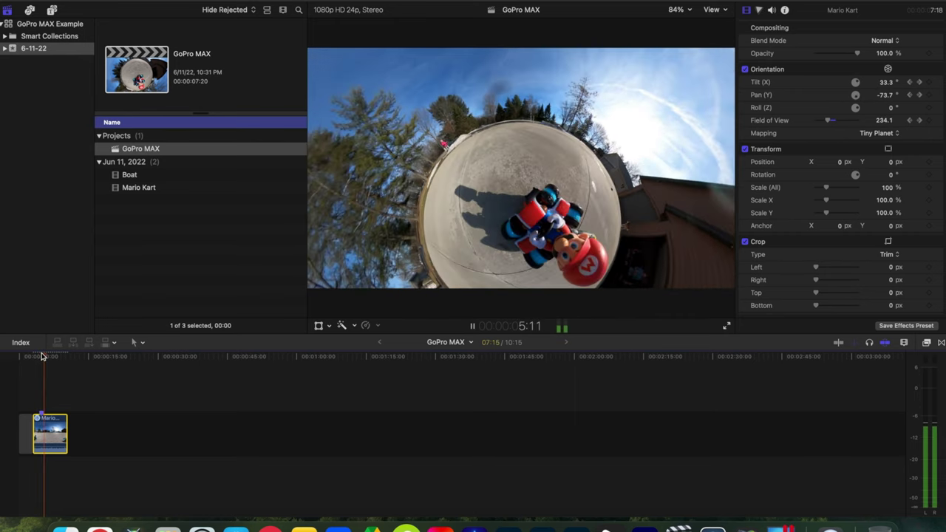
{"action": "key", "text": "space"}
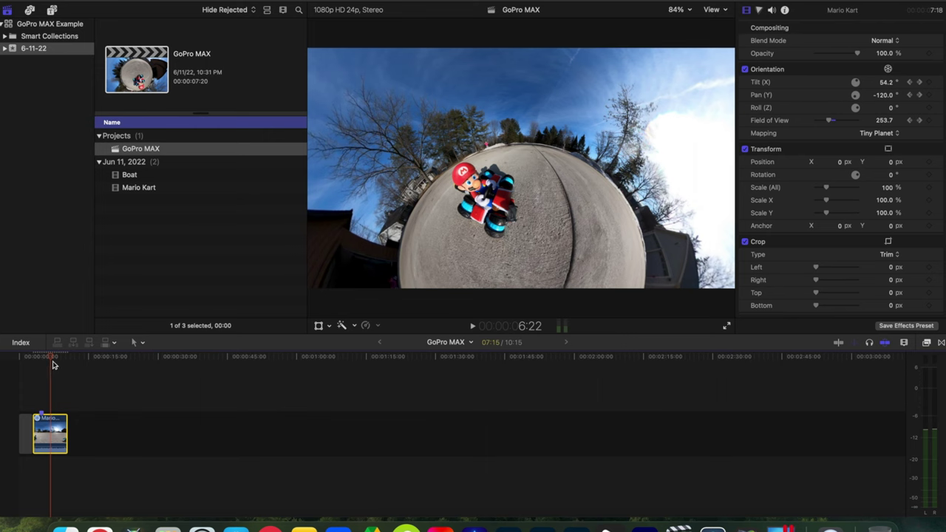
{"action": "left_click_drag", "start_coordinate": [53, 364], "coordinate": [63, 360]}
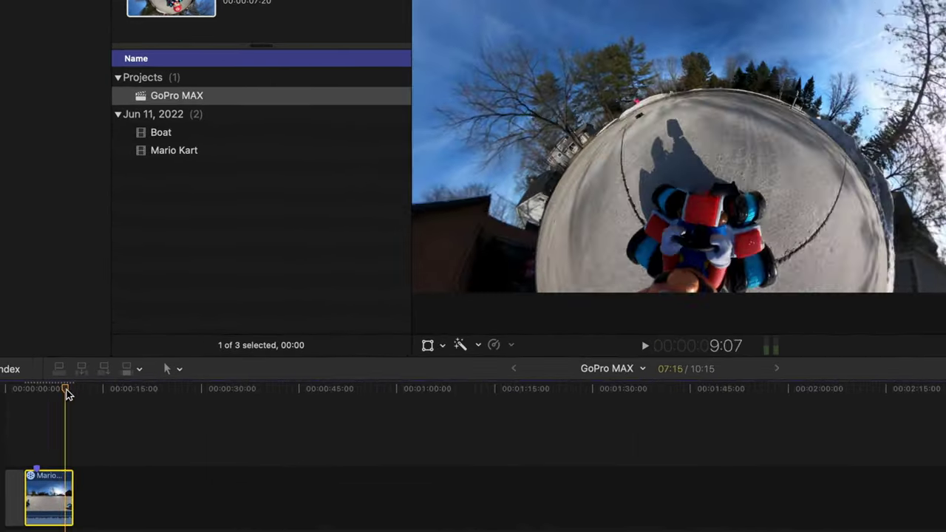
Step: Extend the clip past its original end and keyframe Pan (Y) to about -177 at 11:20
{"action": "left_click_drag", "start_coordinate": [67, 394], "coordinate": [63, 395]}
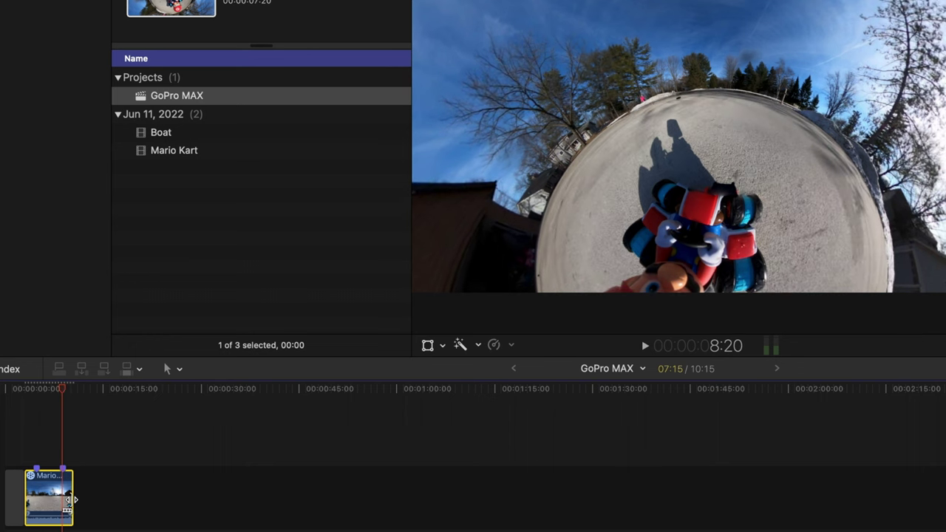
{"action": "left_click_drag", "start_coordinate": [72, 499], "coordinate": [94, 493]}
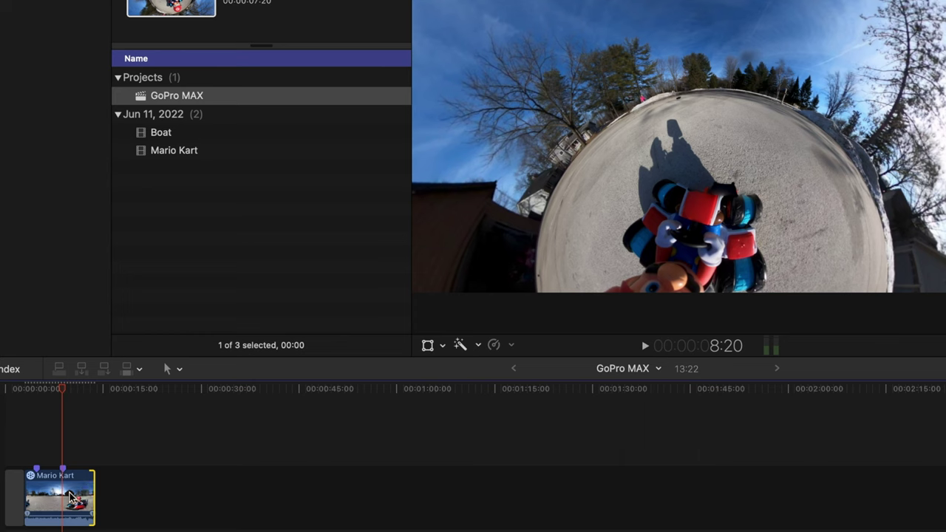
{"action": "left_click", "coordinate": [71, 496]}
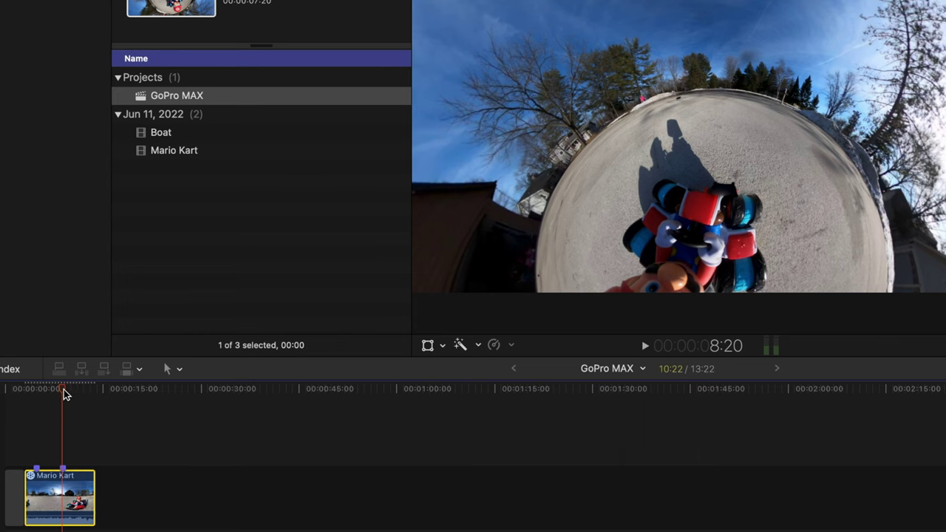
{"action": "left_click_drag", "start_coordinate": [64, 390], "coordinate": [82, 390]}
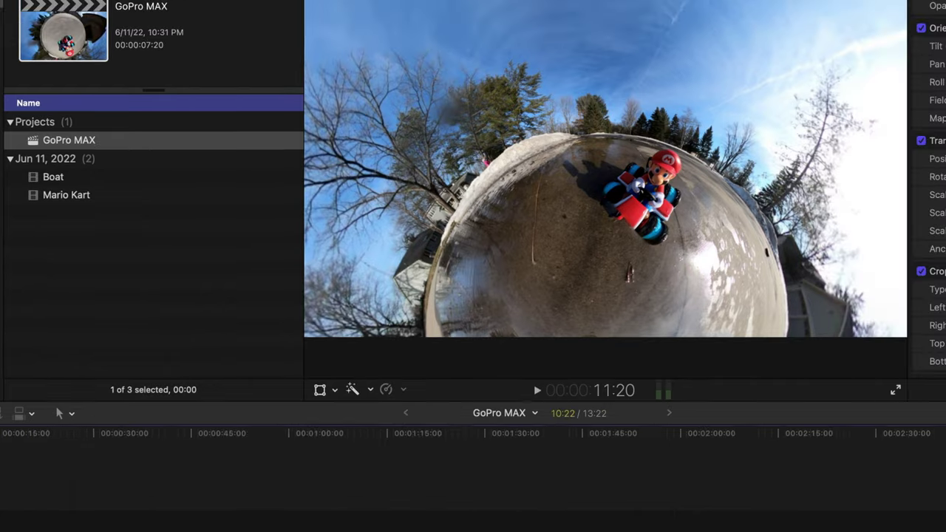
{"action": "left_click_drag", "start_coordinate": [854, 172], "coordinate": [860, 154]}
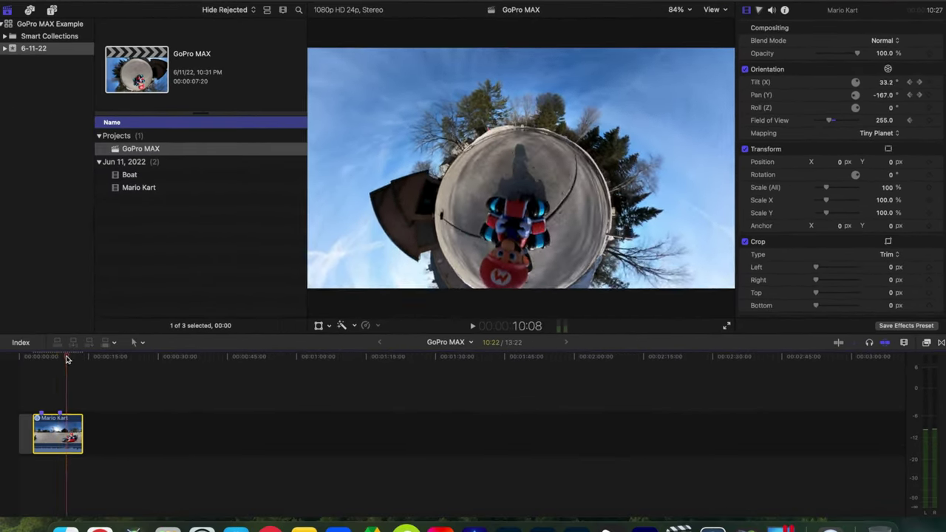
Step: Review the extended section, then trim the clip's end back to the playhead at 8:20
{"action": "left_click_drag", "start_coordinate": [66, 359], "coordinate": [61, 359]}
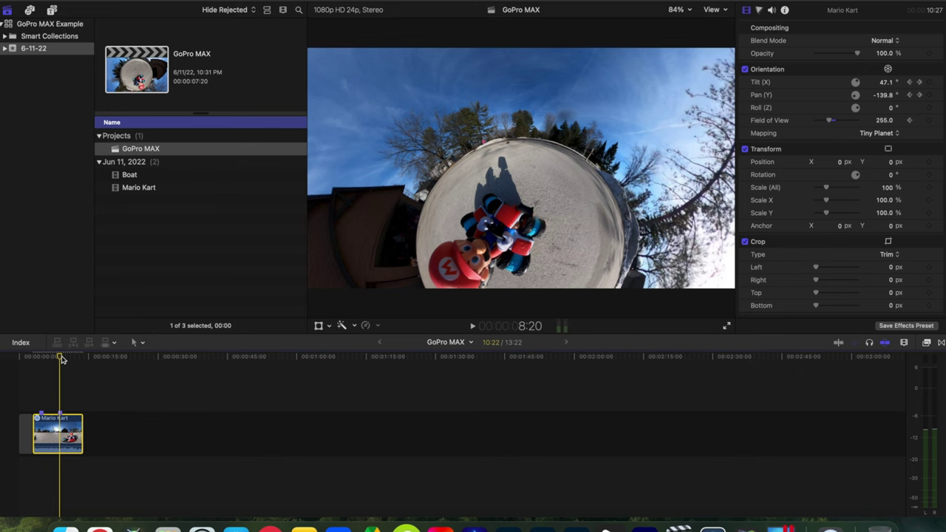
{"action": "key", "text": "space"}
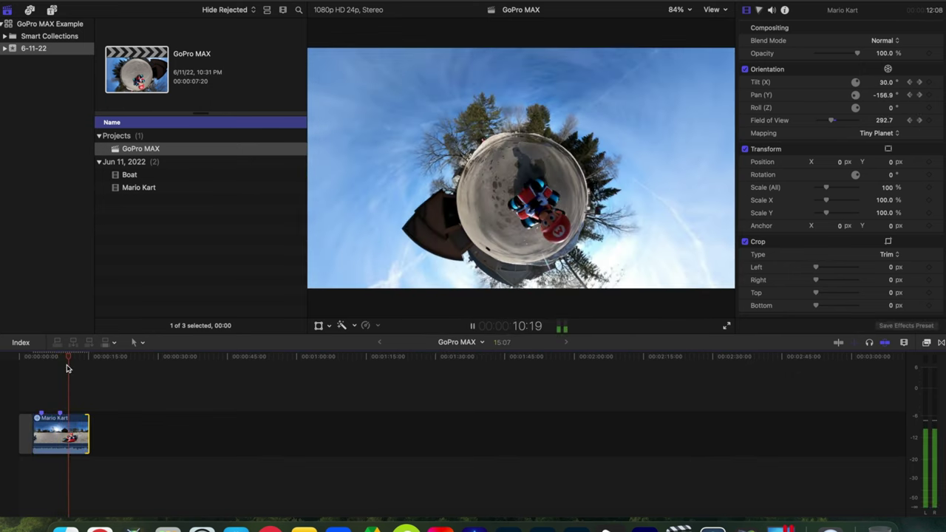
{"action": "key", "text": "space"}
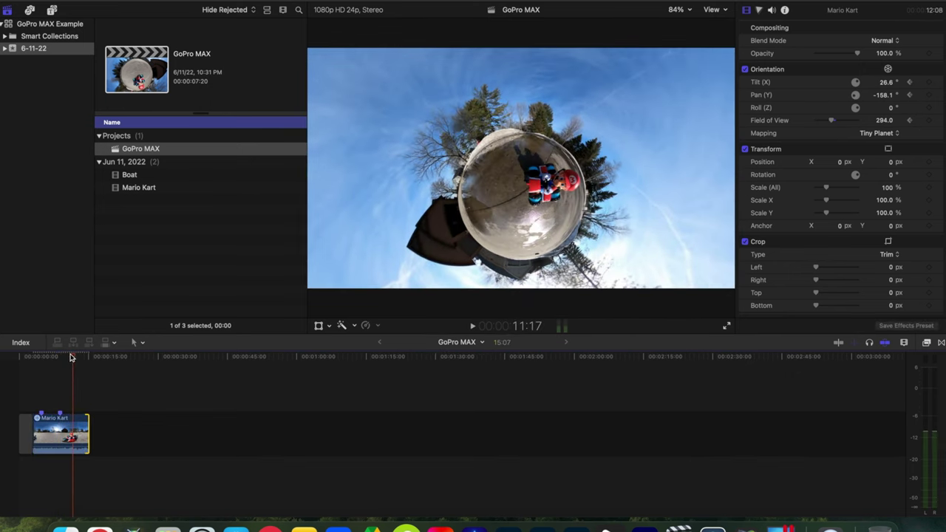
{"action": "left_click_drag", "start_coordinate": [72, 358], "coordinate": [62, 357]}
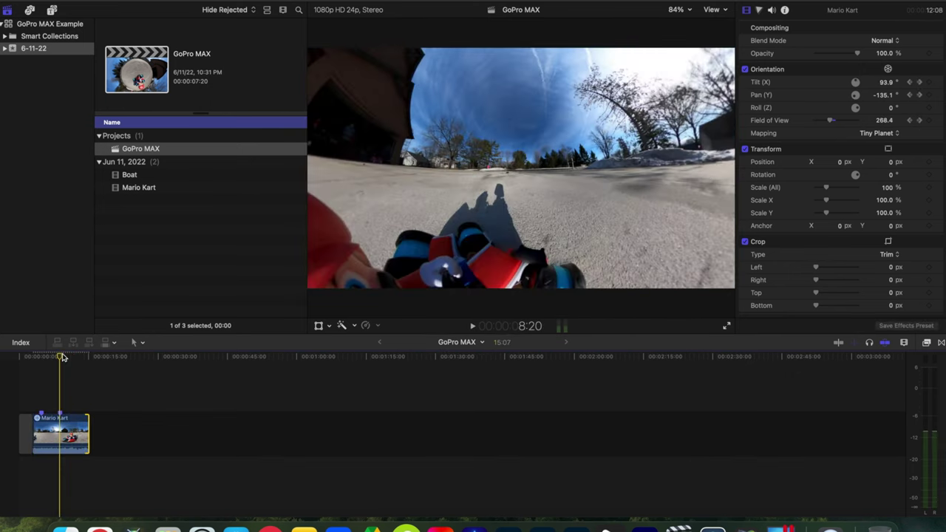
{"action": "left_click", "coordinate": [72, 437]}
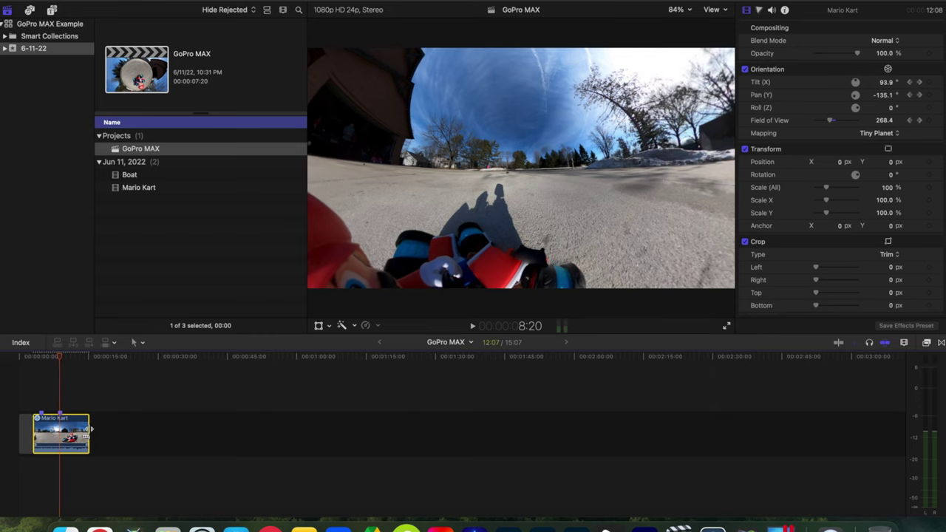
{"action": "left_click_drag", "start_coordinate": [90, 429], "coordinate": [62, 437]}
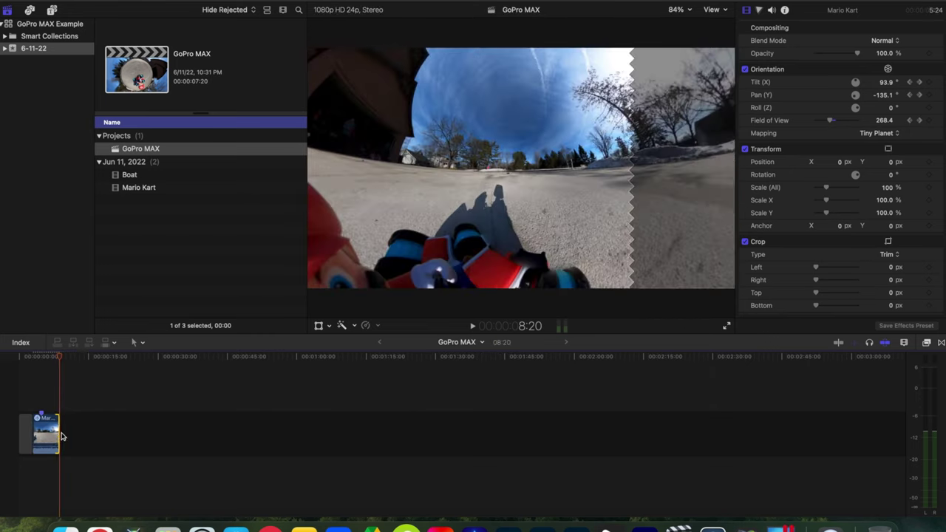
Step: Scrub and play the trimmed clip from its start to check the continuous camera movement
{"action": "left_click", "coordinate": [77, 357]}
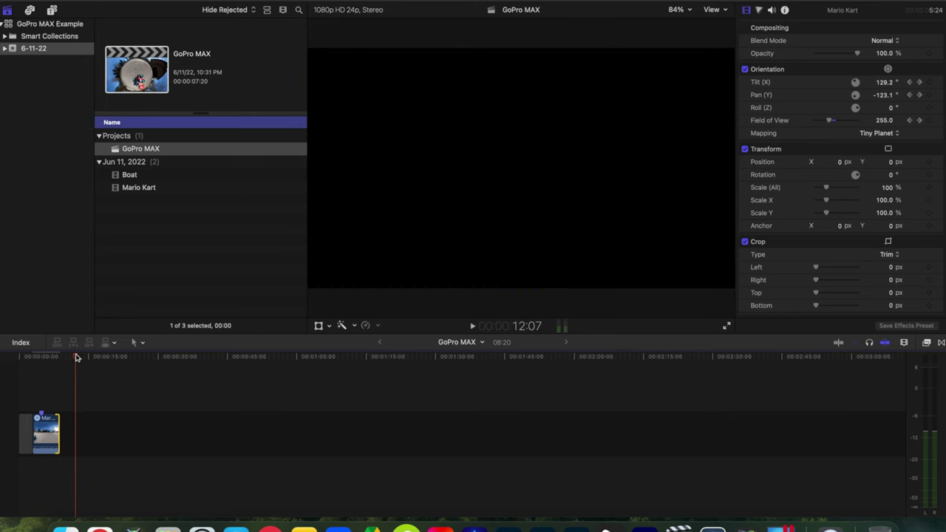
{"action": "left_click_drag", "start_coordinate": [77, 357], "coordinate": [43, 355]}
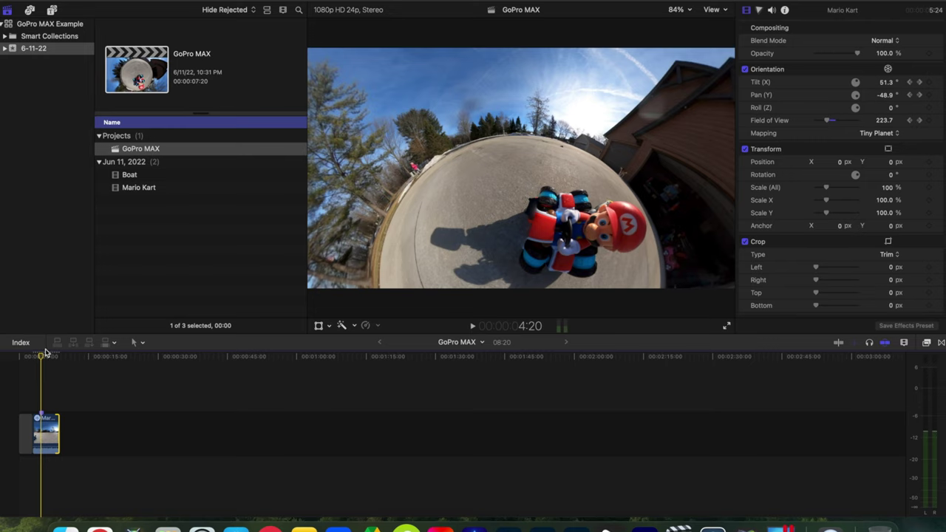
{"action": "key", "text": "space"}
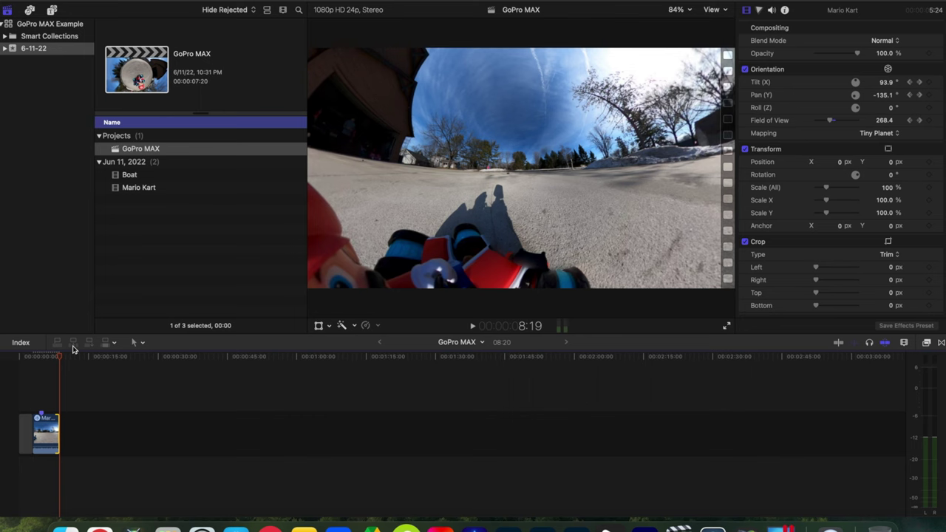
{"action": "left_click", "coordinate": [33, 357]}
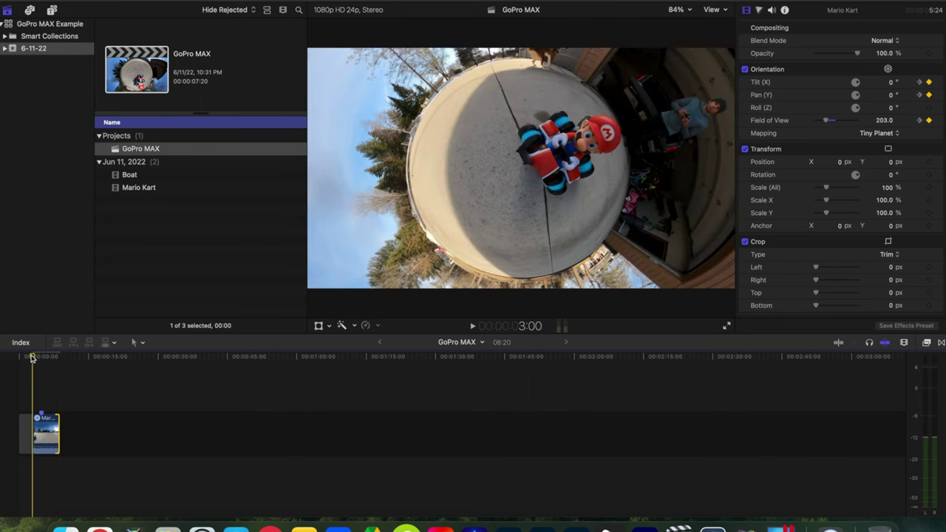
{"action": "key", "text": "space"}
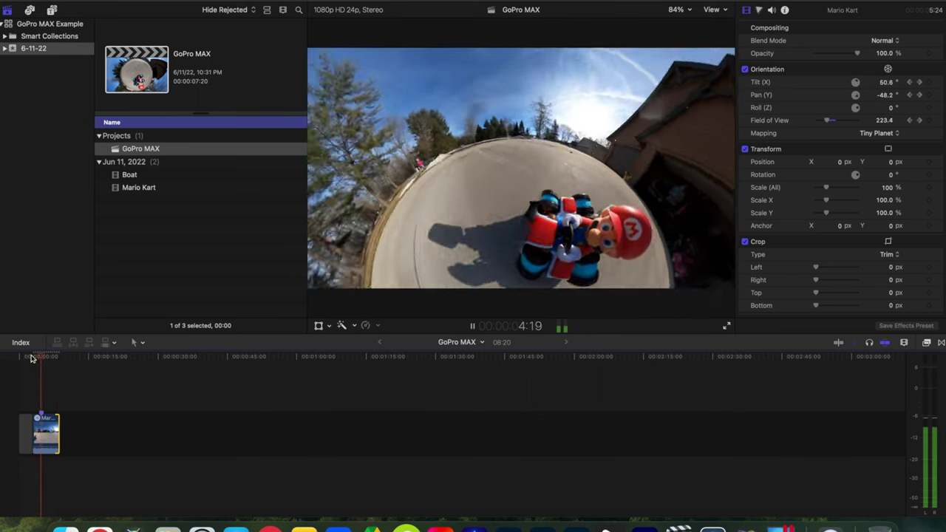